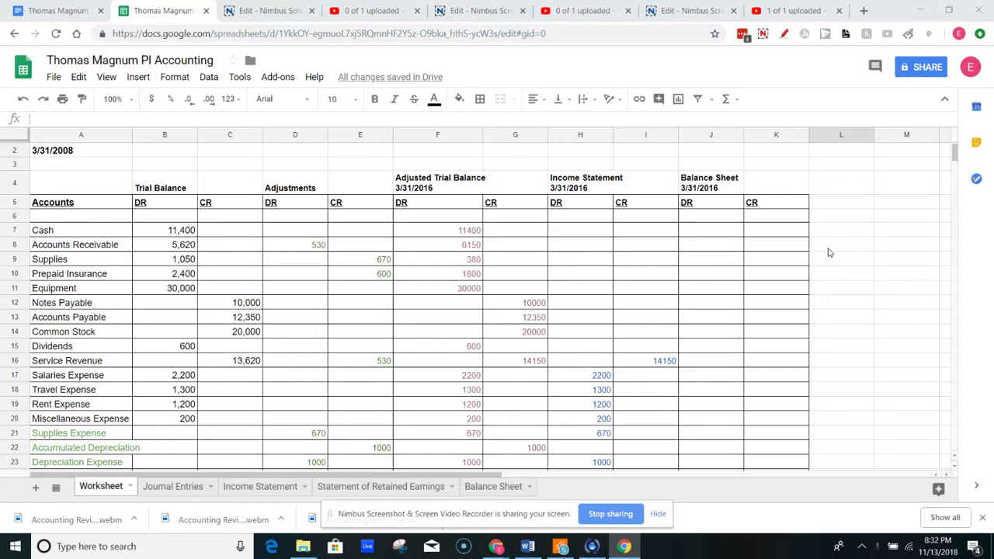
click(708, 243)
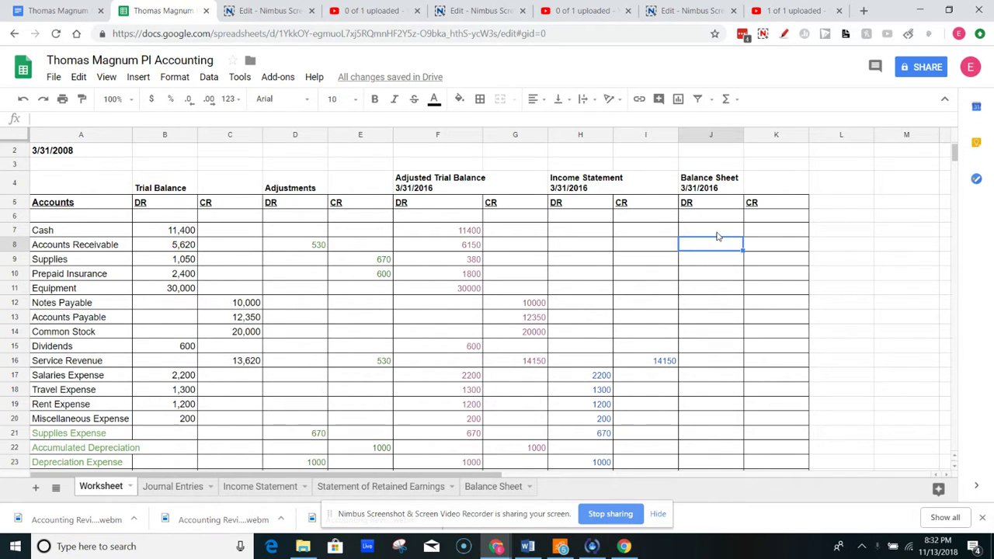
click(719, 233)
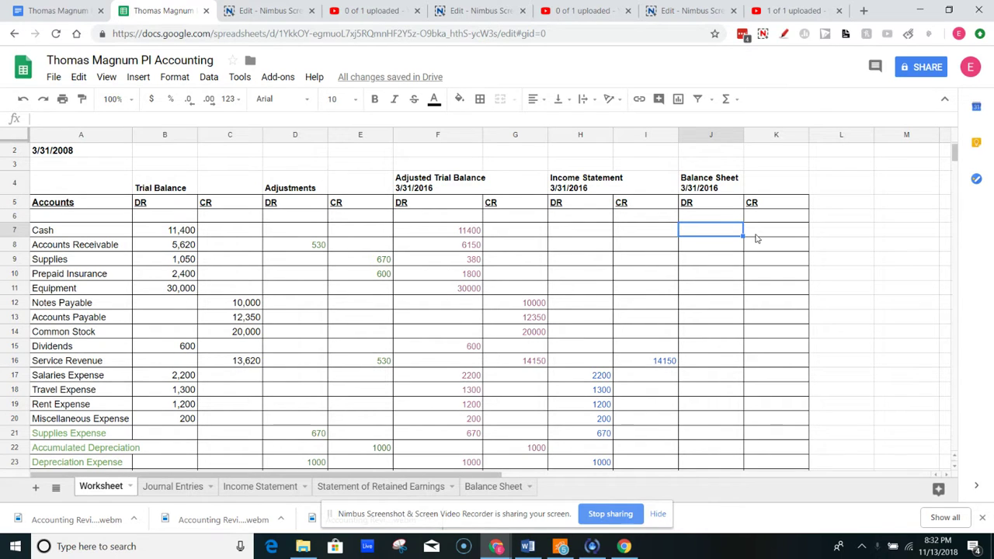
click(656, 362)
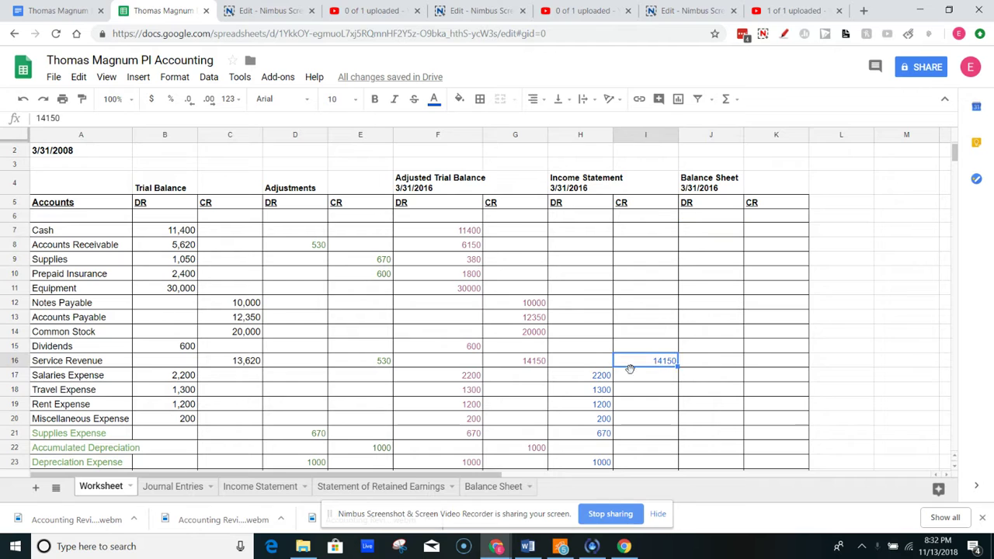
click(594, 392)
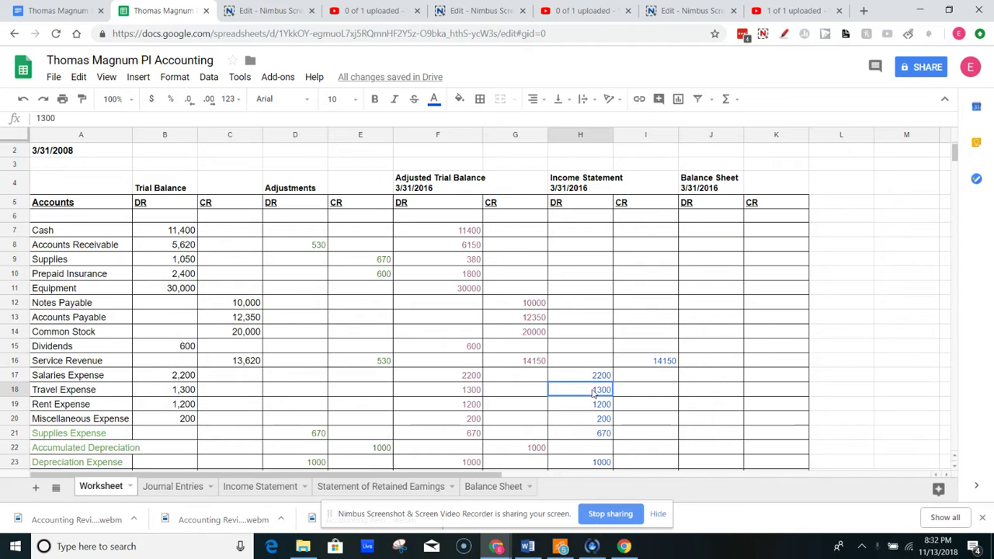
click(611, 184)
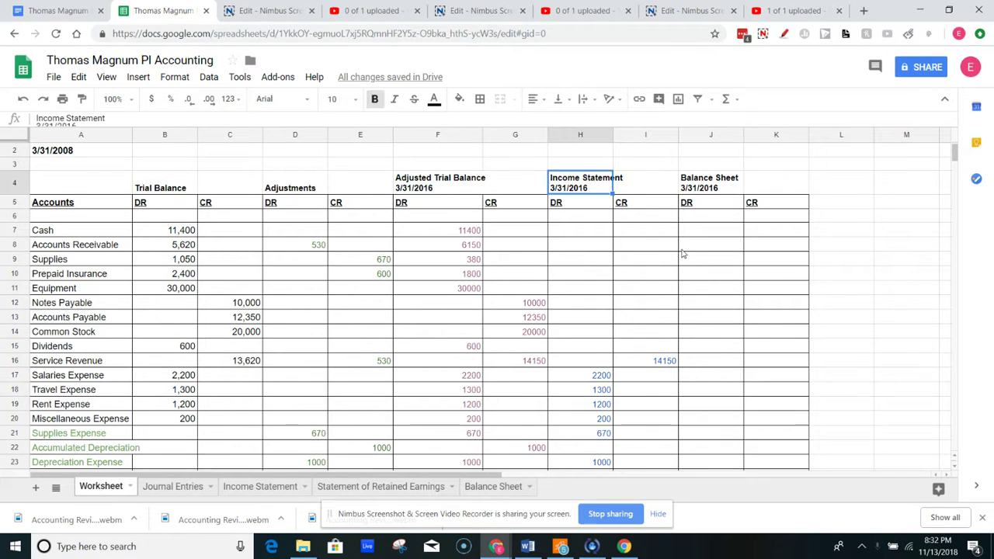
click(726, 186)
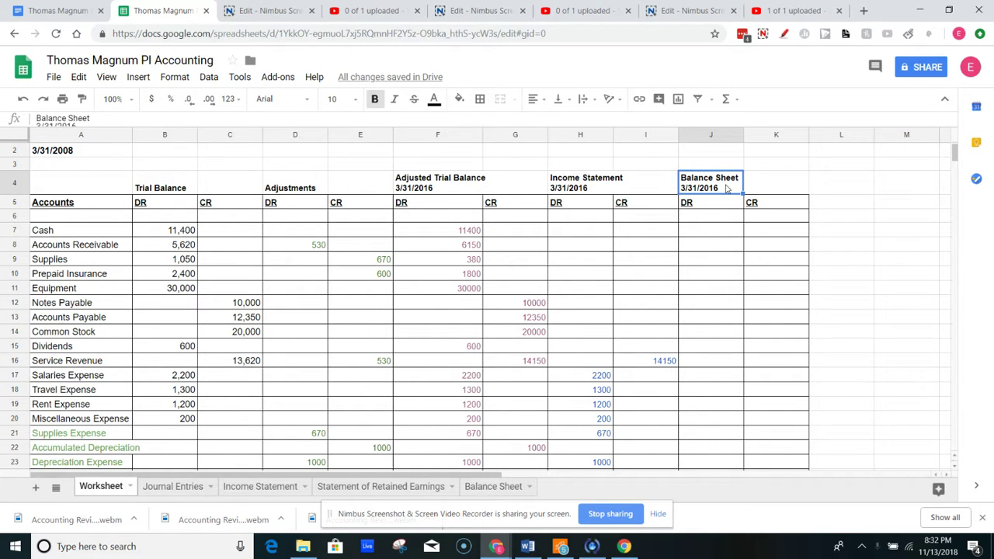
Step: Enter the Balance Sheet debit amounts 11400 for Cash and 6150 for Accounts Receivable in J7 and J8
click(717, 228)
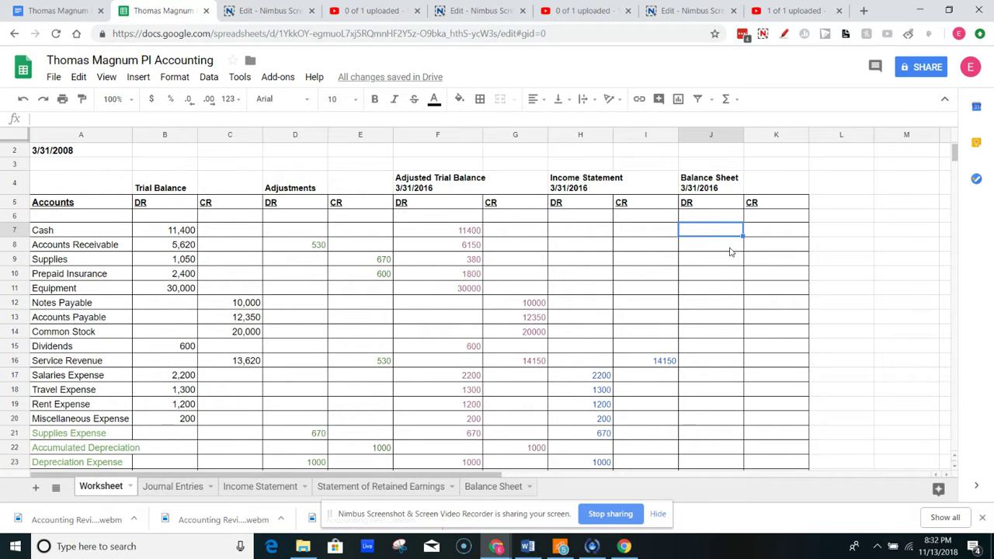
scroll(738, 256, down, 1)
scroll(742, 264, up, 1)
text(11400)
key(Return)
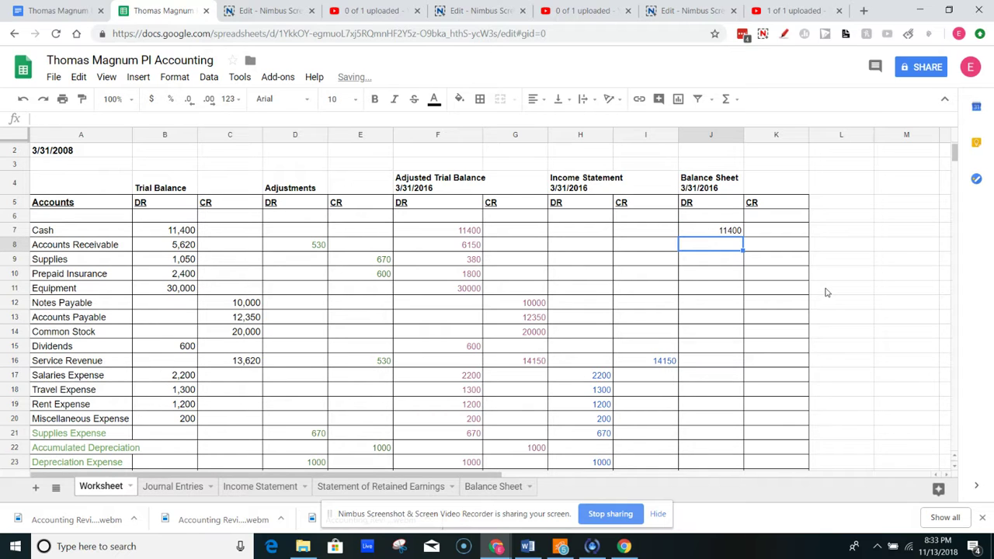
text(6150)
key(Return)
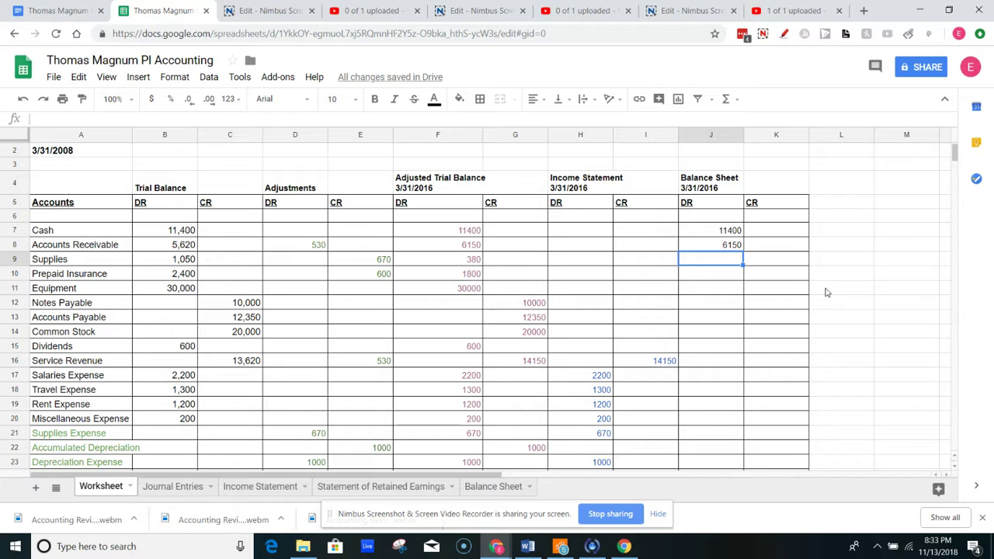
Step: Fill in the Balance Sheet debits for Supplies (380), Prepaid Insurance (1800) and Equipment (30000)
text(380)
key(Return)
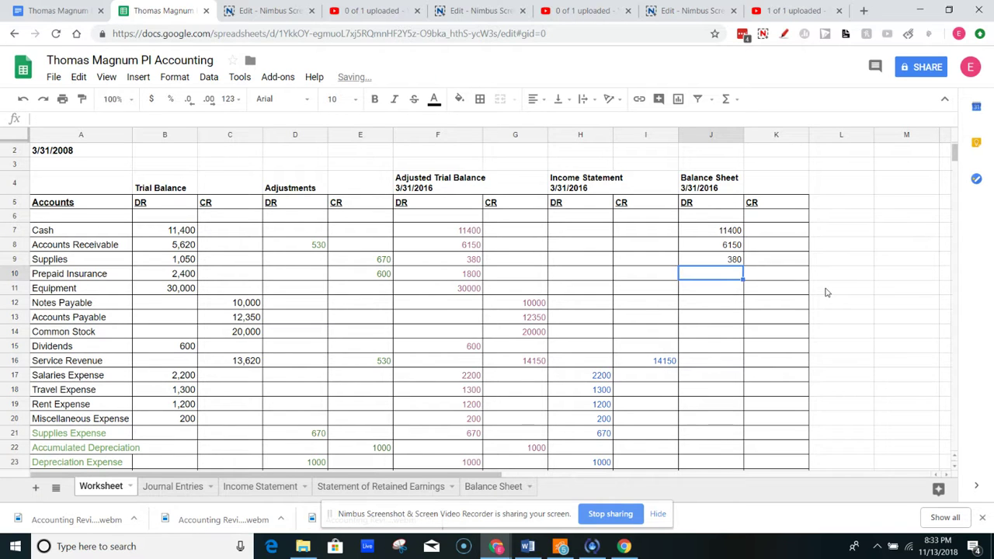
text(1800)
key(Return)
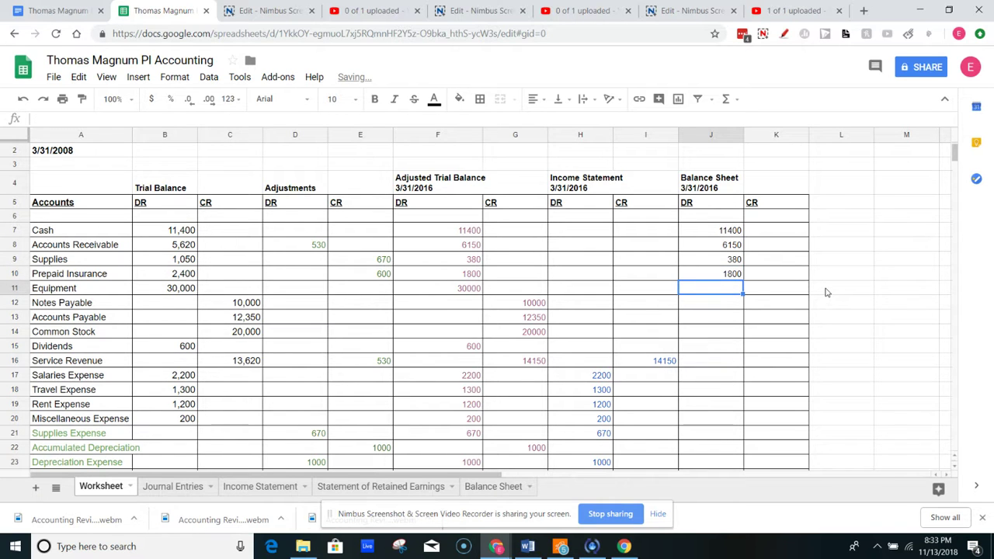
text(30000)
key(Return)
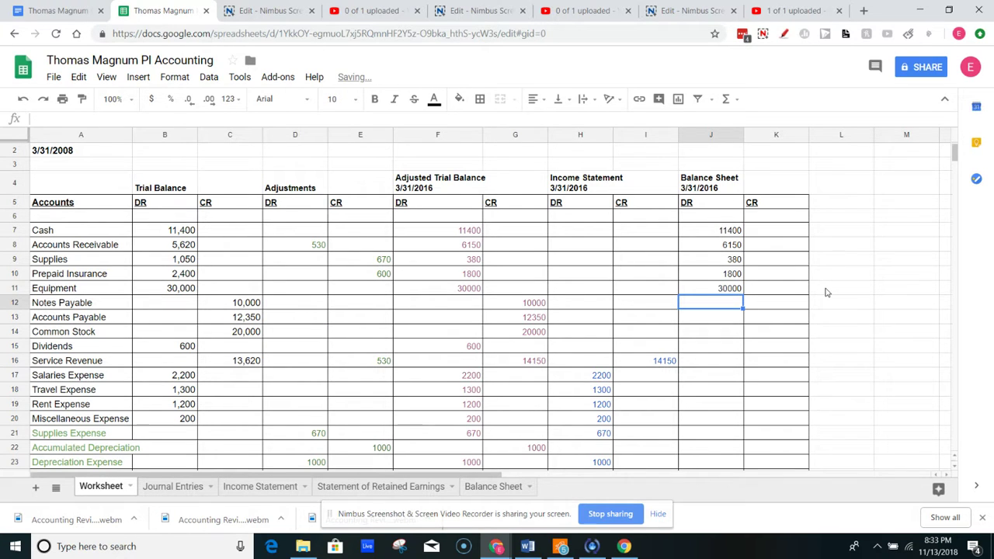
key(Right)
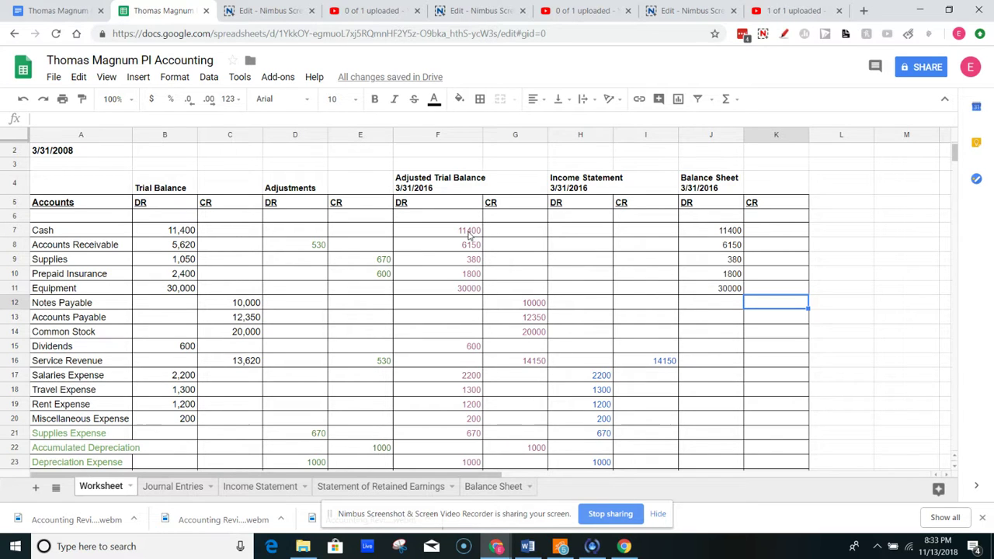
click(531, 335)
click(473, 351)
click(529, 335)
click(454, 350)
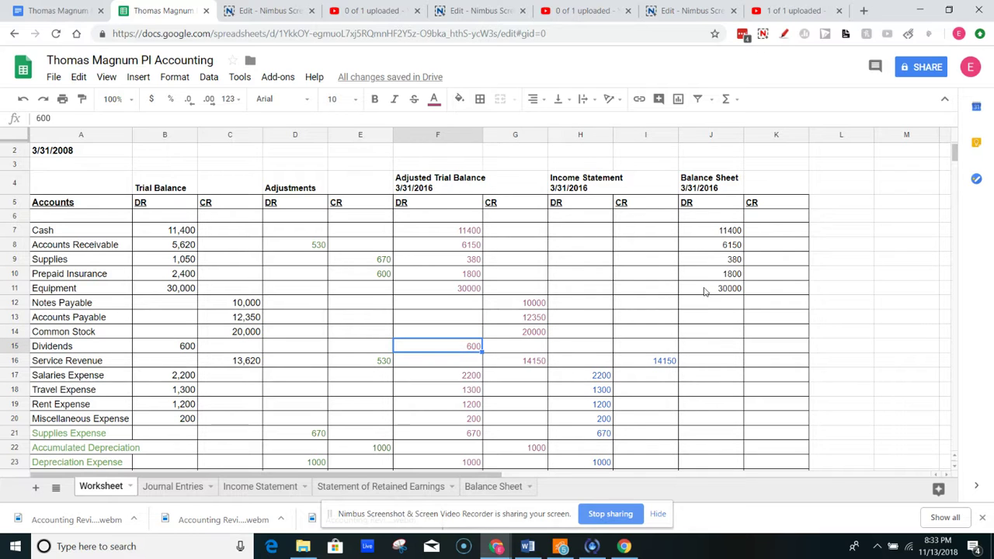
Step: Enter the Balance Sheet credits for Notes Payable (10000), Accounts Payable (12350) and Common Stock (20000) in K12 to K14
click(757, 304)
text(10000+12350)
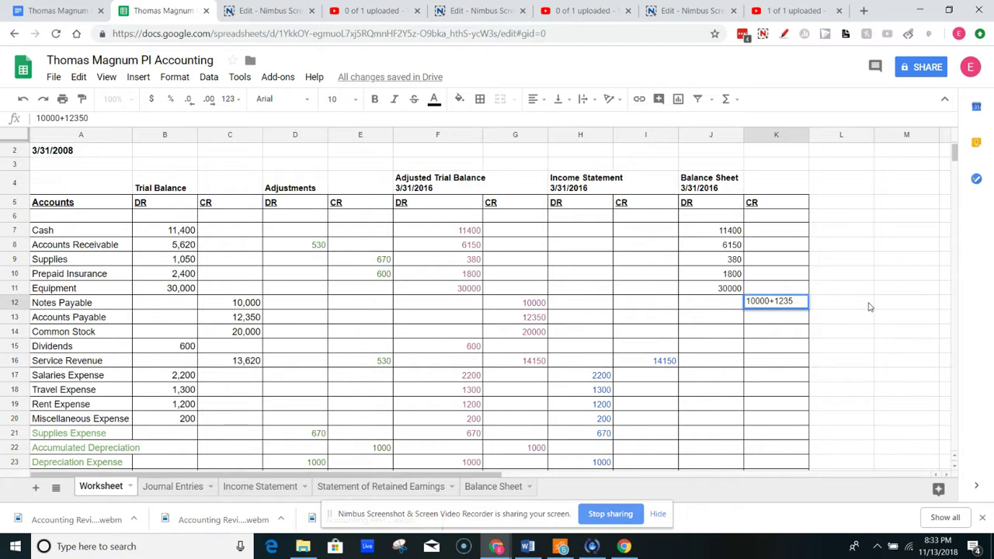
key(BackSpace)
key(BackSpace)
key(BackSpace)
key(Return)
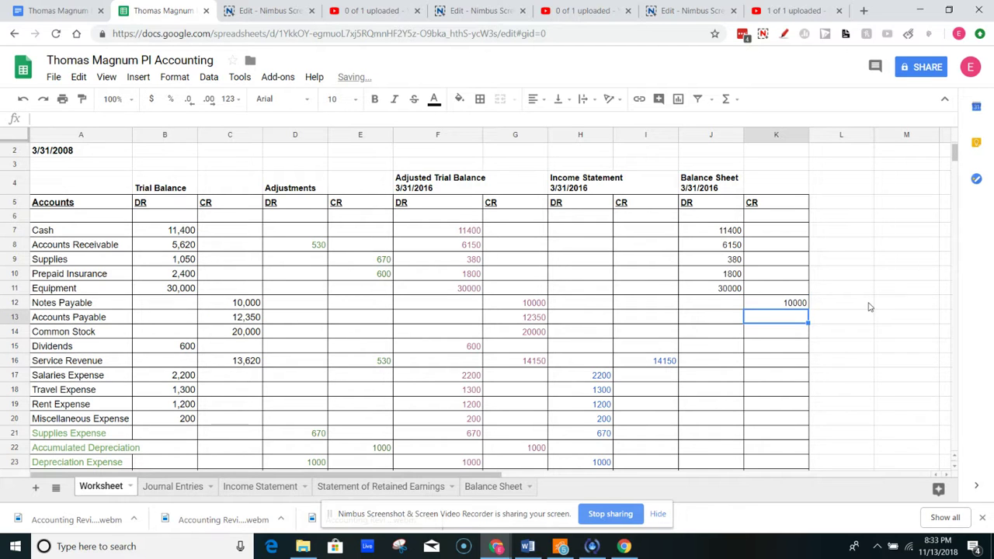
text(12350)
key(Return)
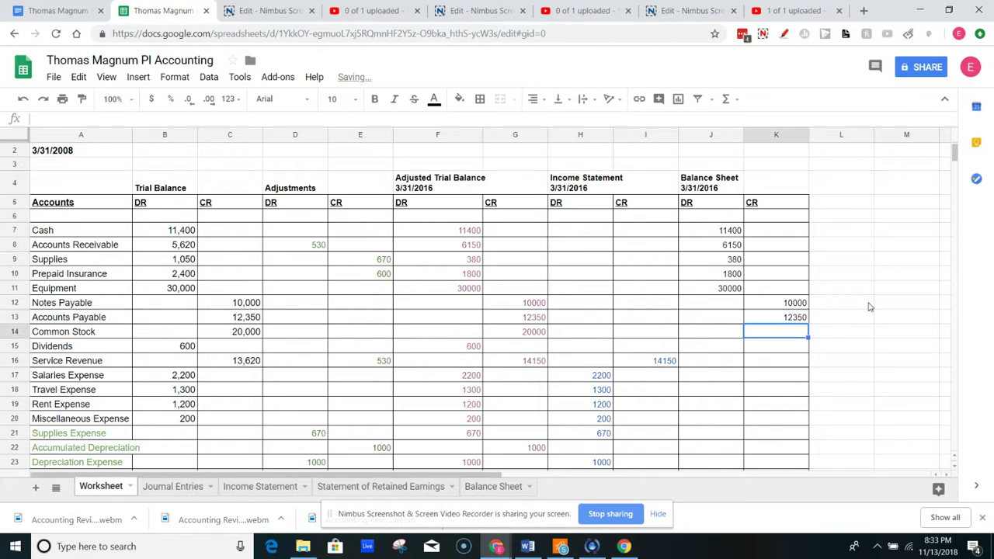
text(20000)
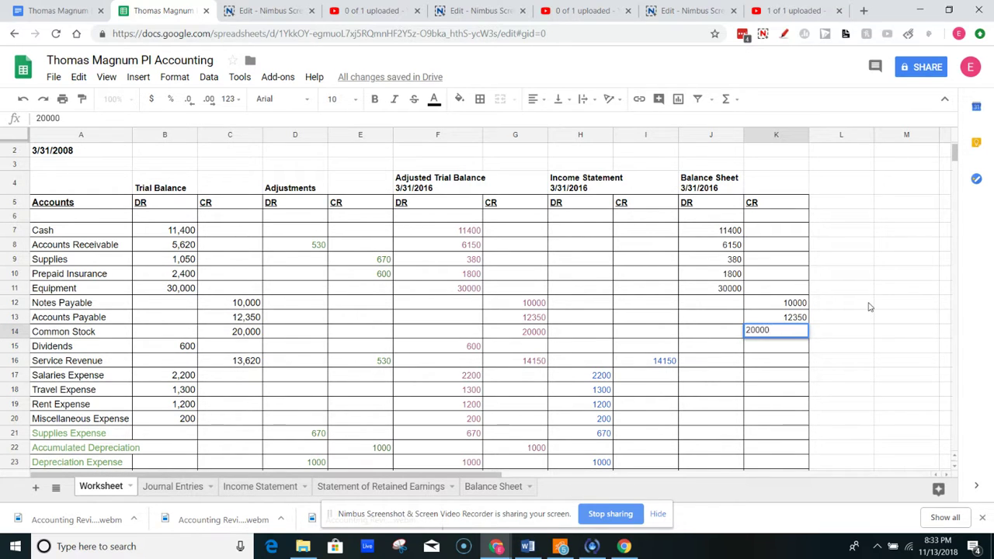
key(Return)
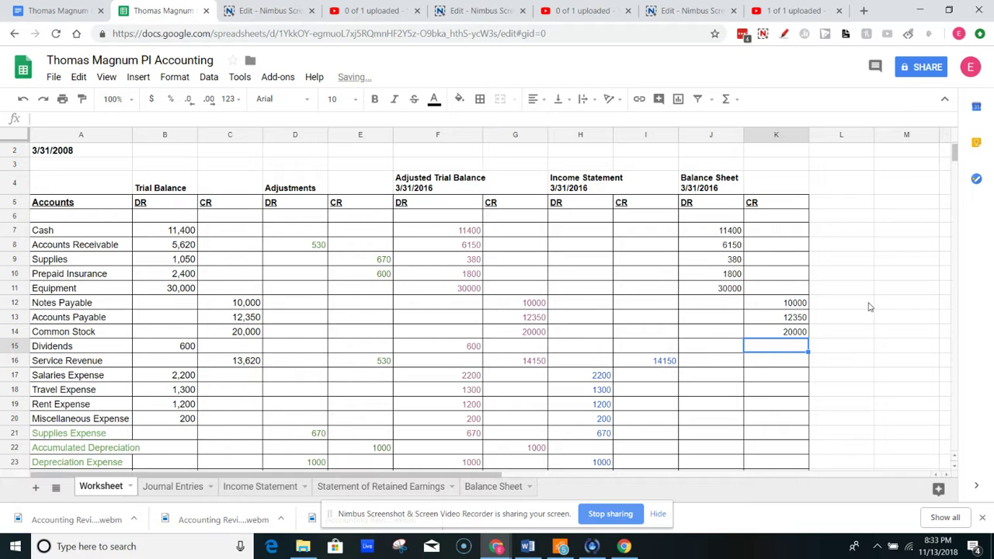
Step: Enter 600 as the Balance Sheet debit for Dividends in J15
key(Left)
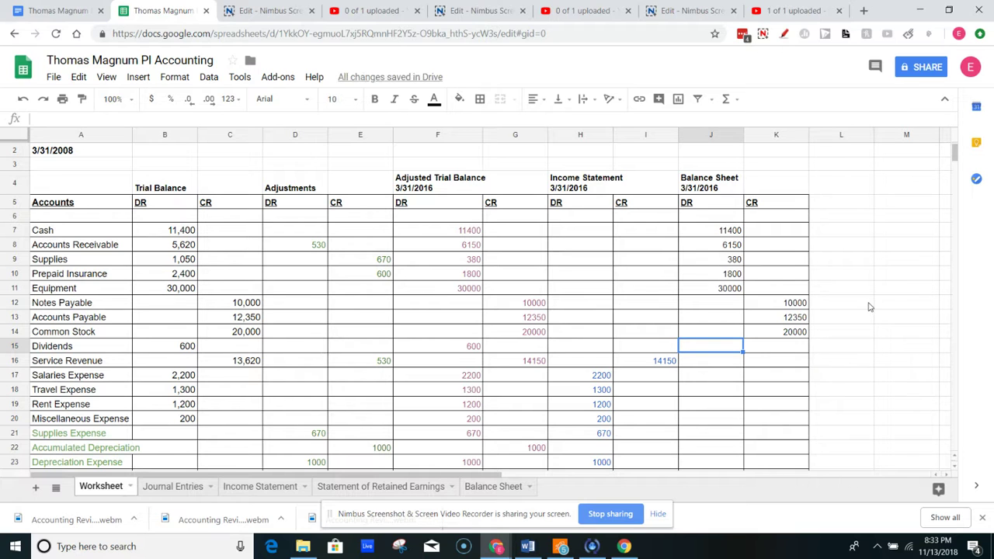
text(600)
key(Return)
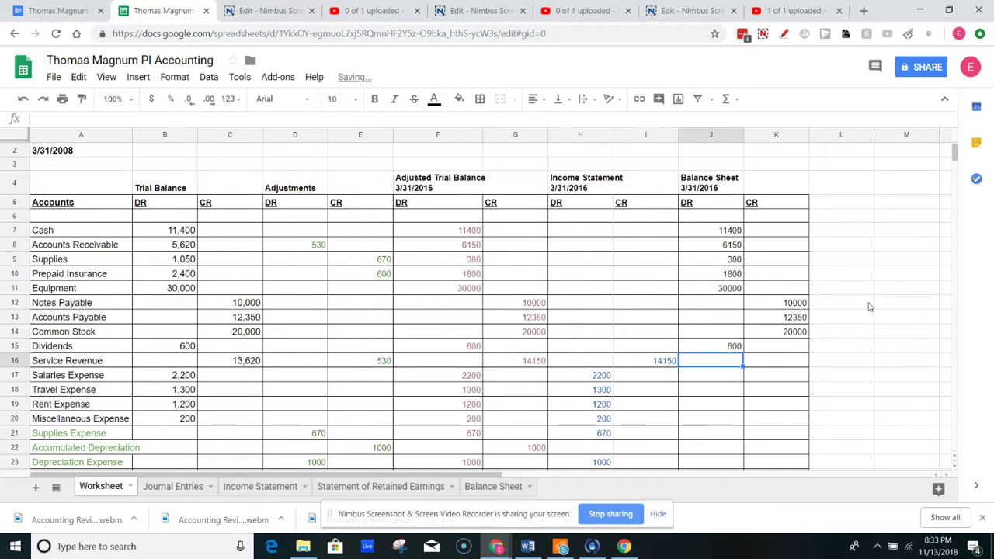
Step: Enter 1000 as the Balance Sheet credit for Accumulated Depreciation in K22
scroll(741, 373, down, 3)
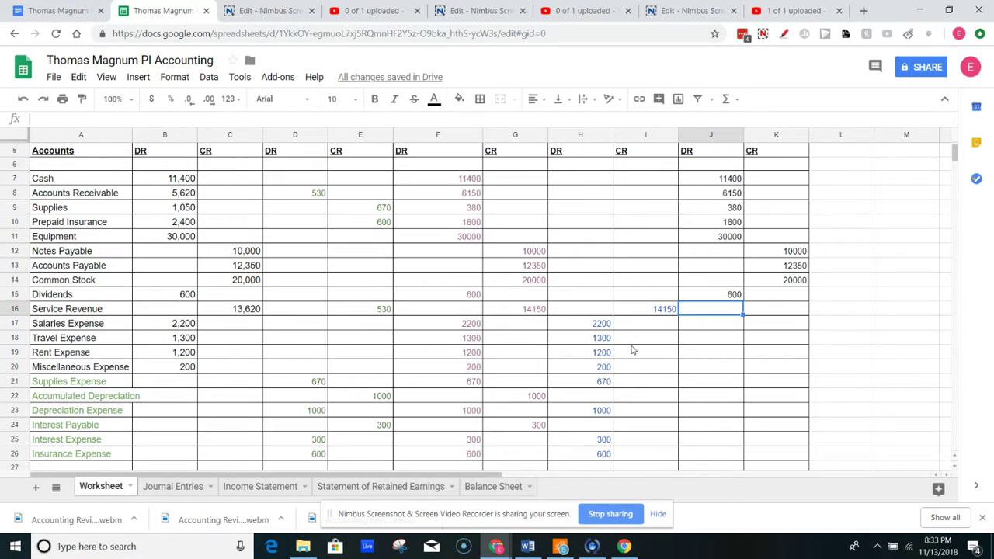
click(598, 314)
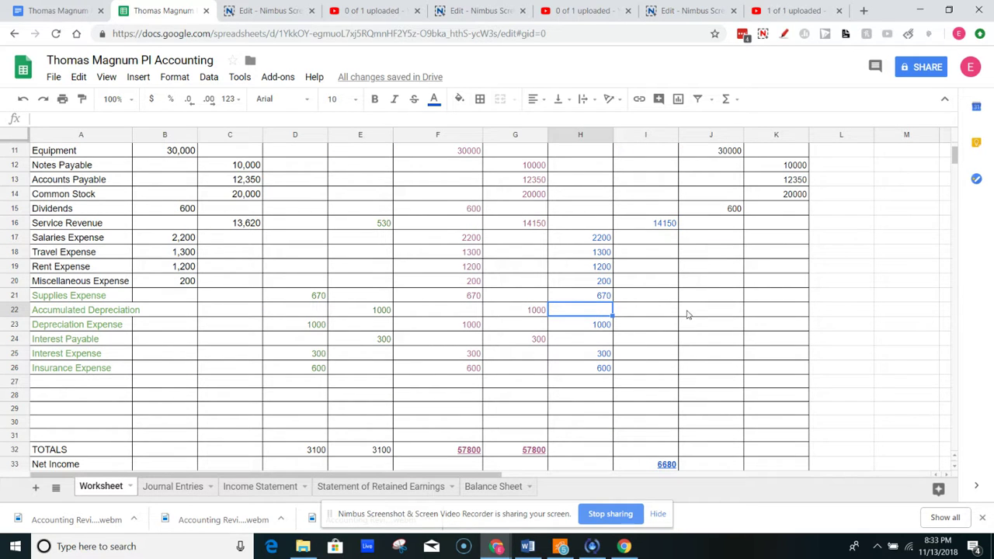
key(Left)
key(Right)
key(Left)
key(Left)
key(Left)
key(Right)
key(Right)
key(Right)
key(Right)
key(Right)
key(Right)
text(1000)
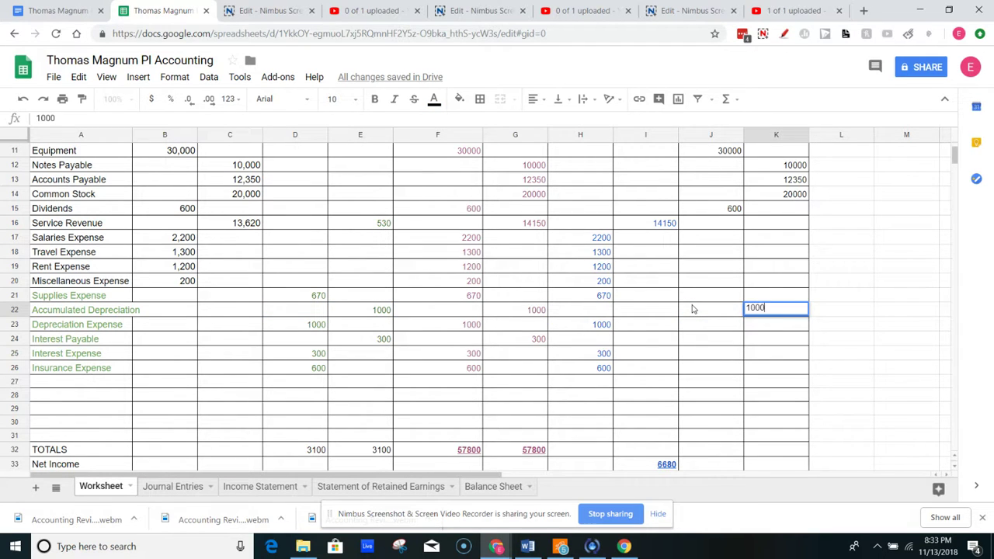
key(Return)
key(Up)
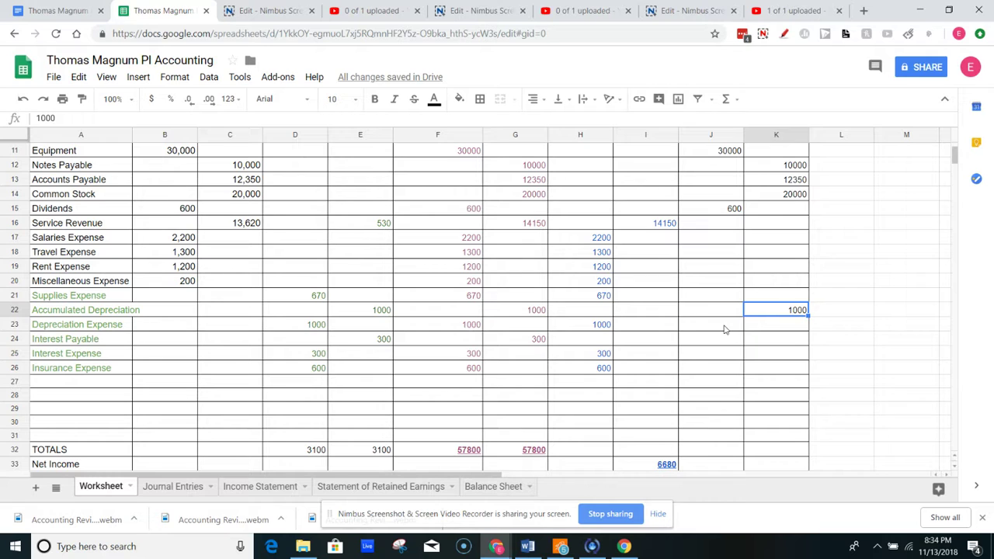
Step: Enter 300 as the Balance Sheet credit for Interest Payable in K24
click(724, 330)
click(710, 343)
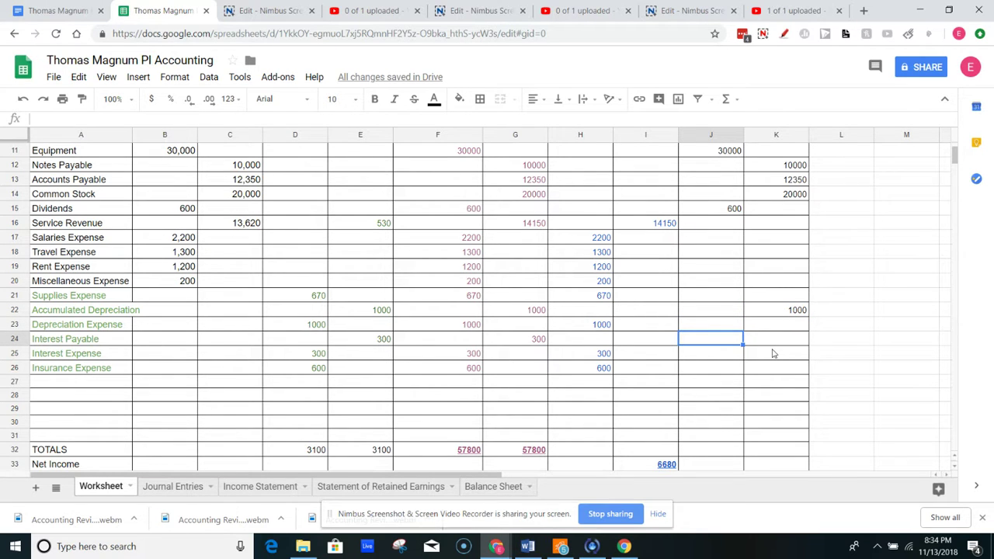
key(Right)
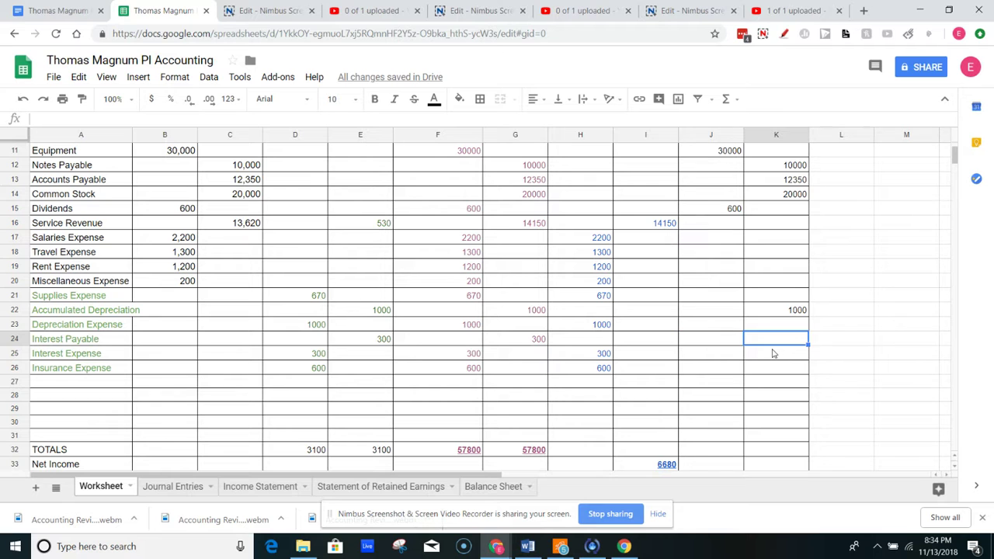
text(300)
key(Return)
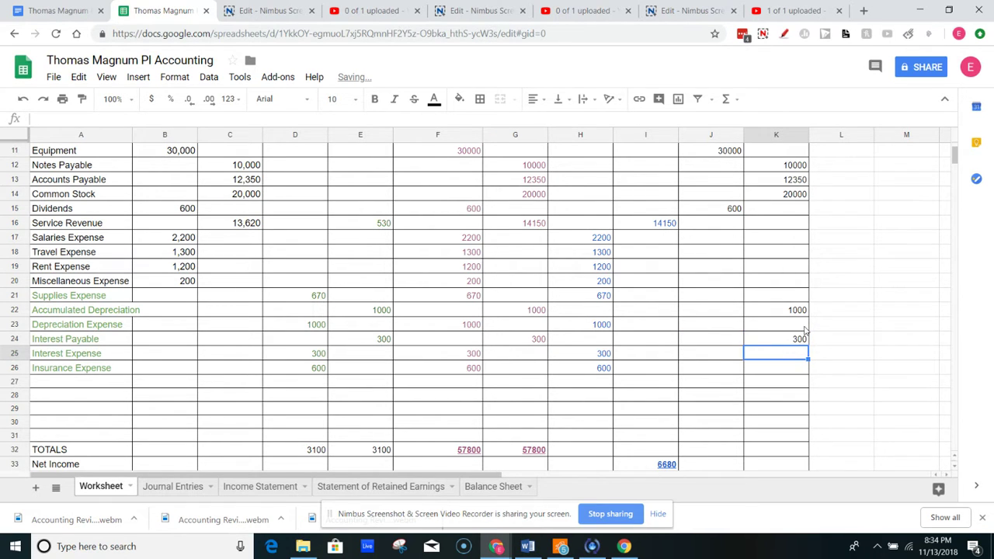
scroll(804, 332, up, 2)
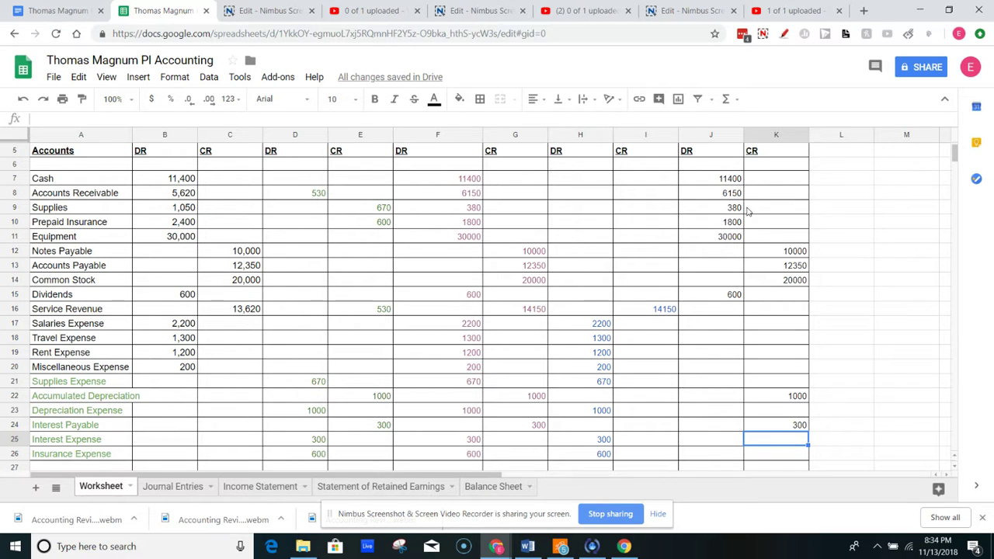
scroll(750, 212, down, 1)
scroll(741, 289, down, 1)
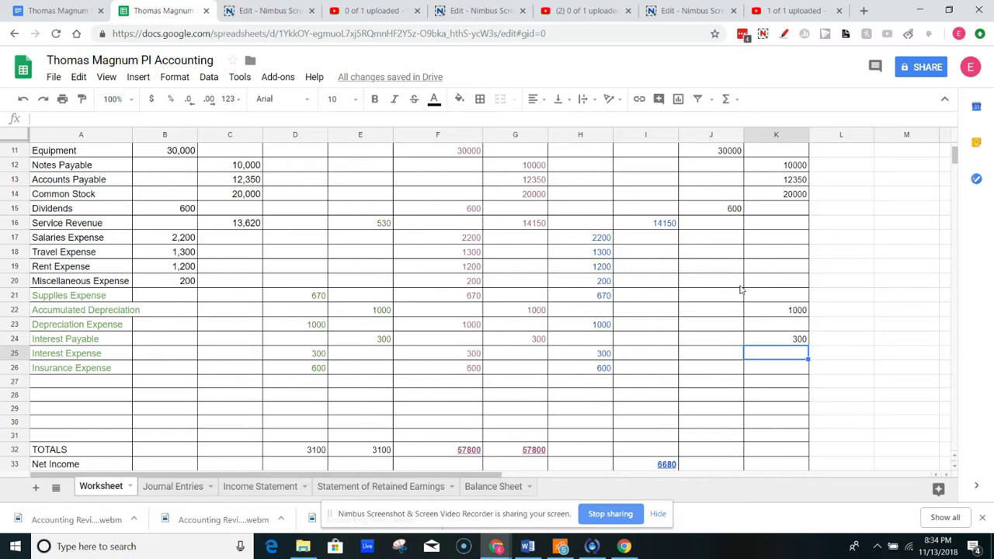
scroll(740, 290, down, 1)
Step: Open the Windows Calculator and move it farther away from the Balance Sheet columns
scroll(740, 290, up, 4)
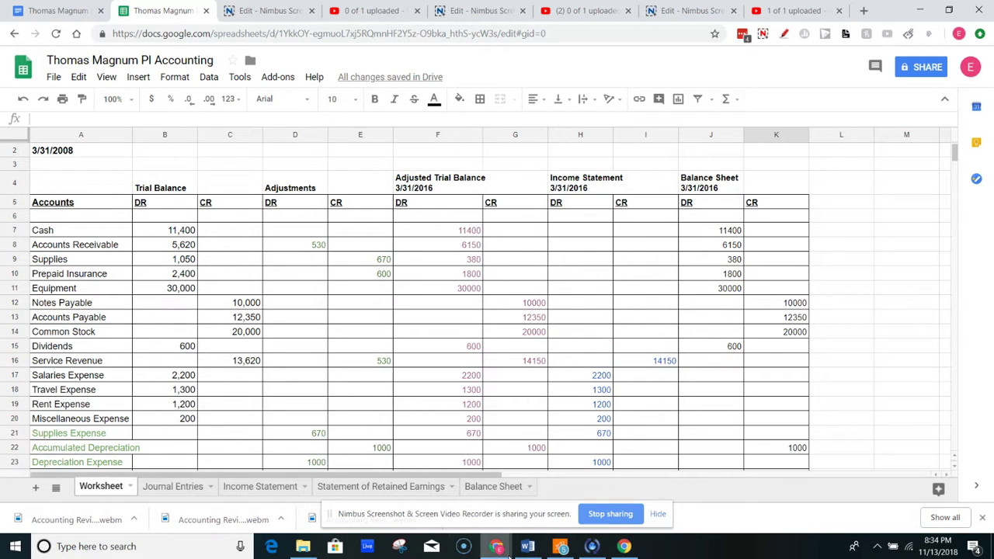
click(140, 546)
text(calc)
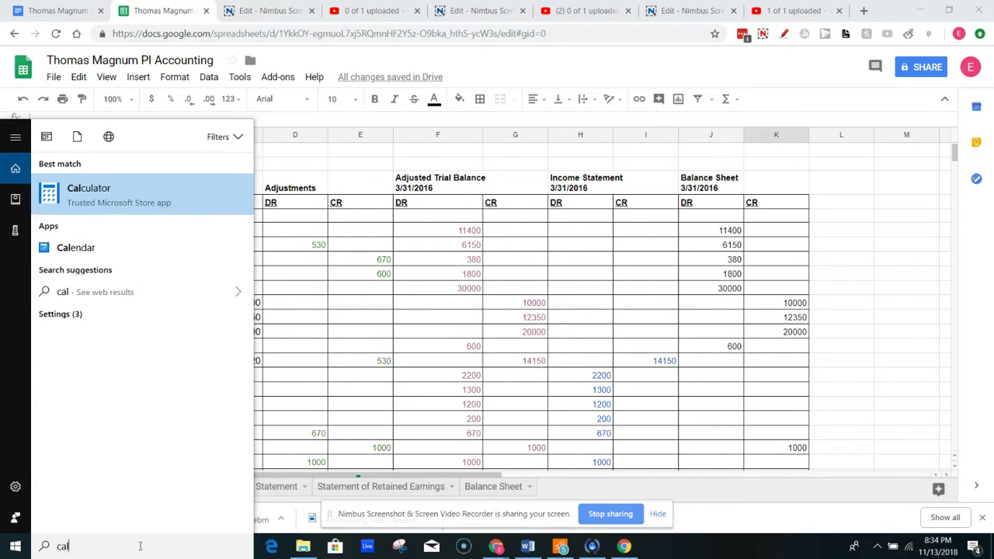
click(116, 175)
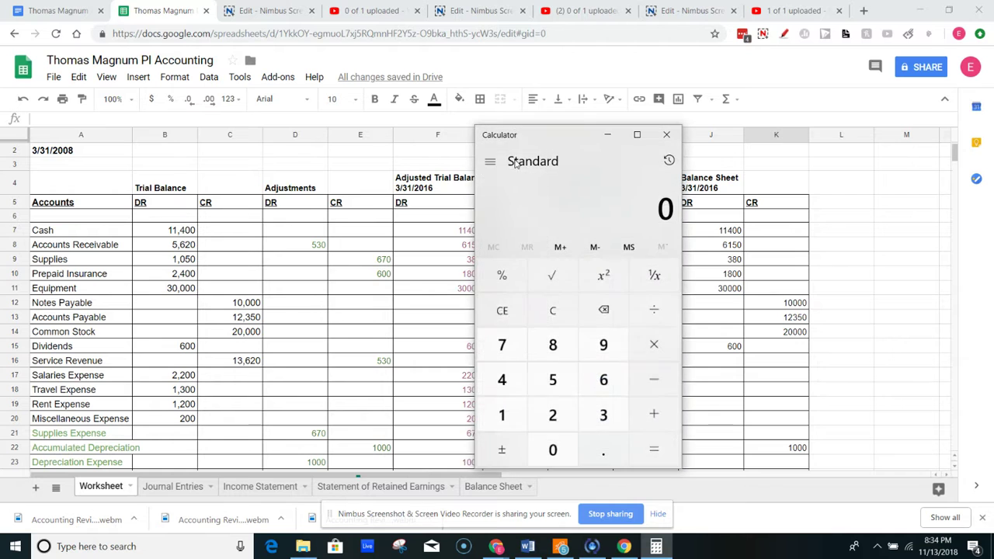
drag(551, 147, 383, 143)
Step: Add up the Balance Sheet debits in the Calculator: 11400 + 6150 + 380 + 1800 + 30000 + 600
text(11400)
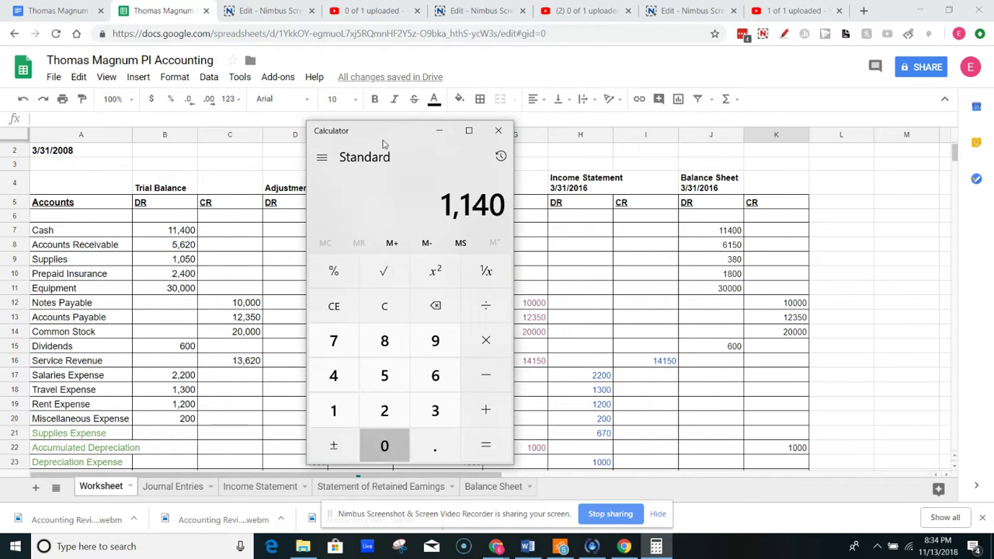
key(plus)
text(6150)
key(plus)
text(380)
key(plus)
text(1800)
key(plus)
text(30000)
key(plus)
text(600)
key(Return)
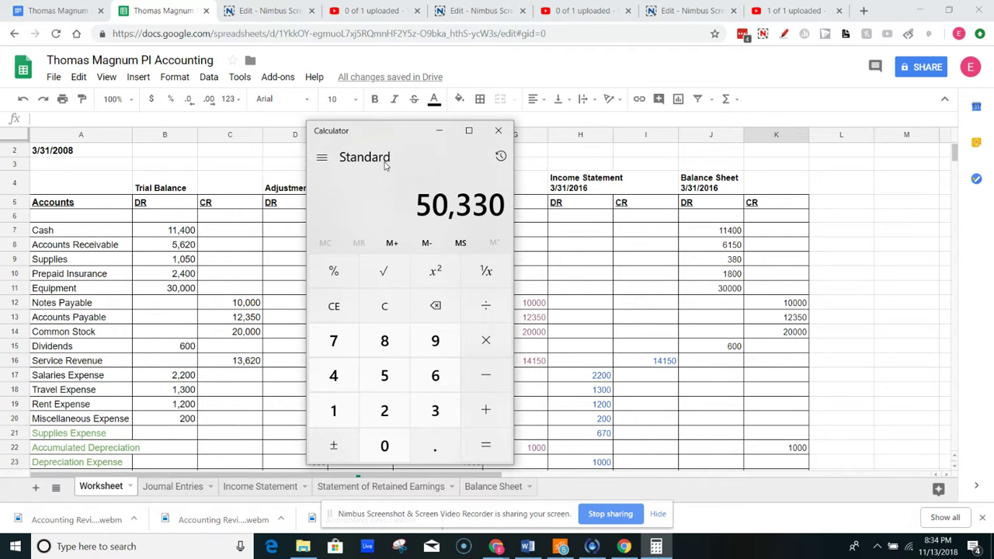
Step: Enter 50330 as the Balance Sheet debit Final Total in J34
scroll(642, 275, down, 5)
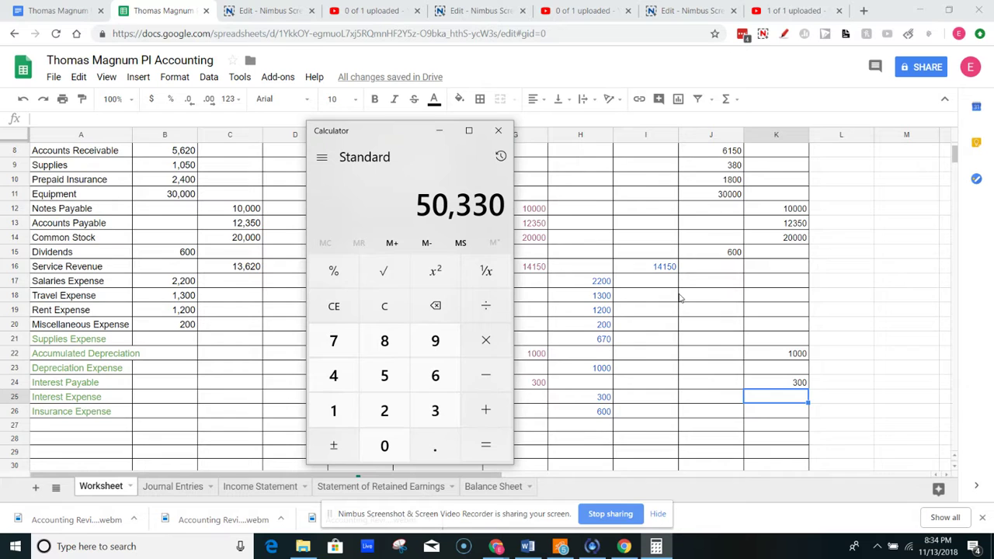
click(701, 392)
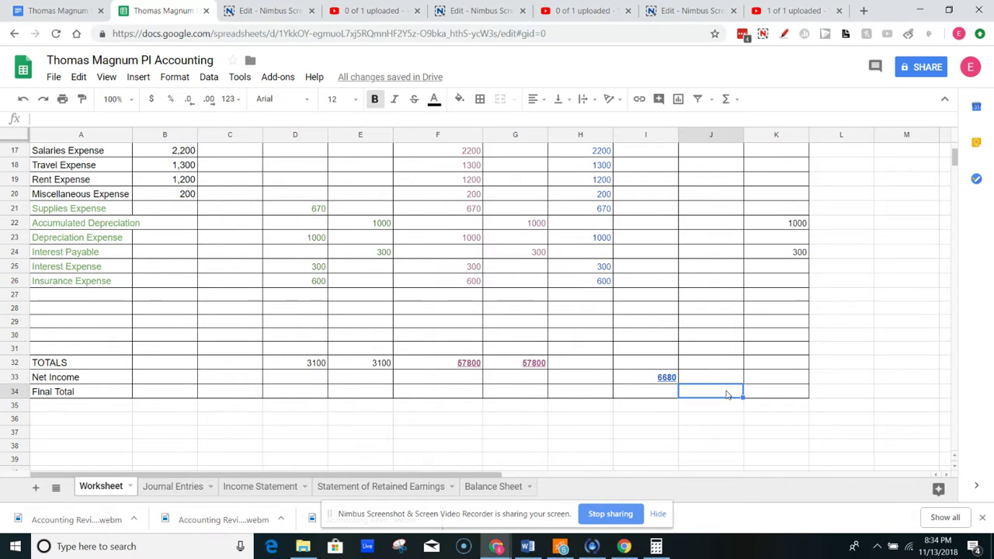
text(50330)
key(Return)
Step: Clear the Calculator and add up the Balance Sheet credits: 10000 + 12350 + 20000 + 1000 + 300
key(Up)
key(Up)
key(Right)
key(Up)
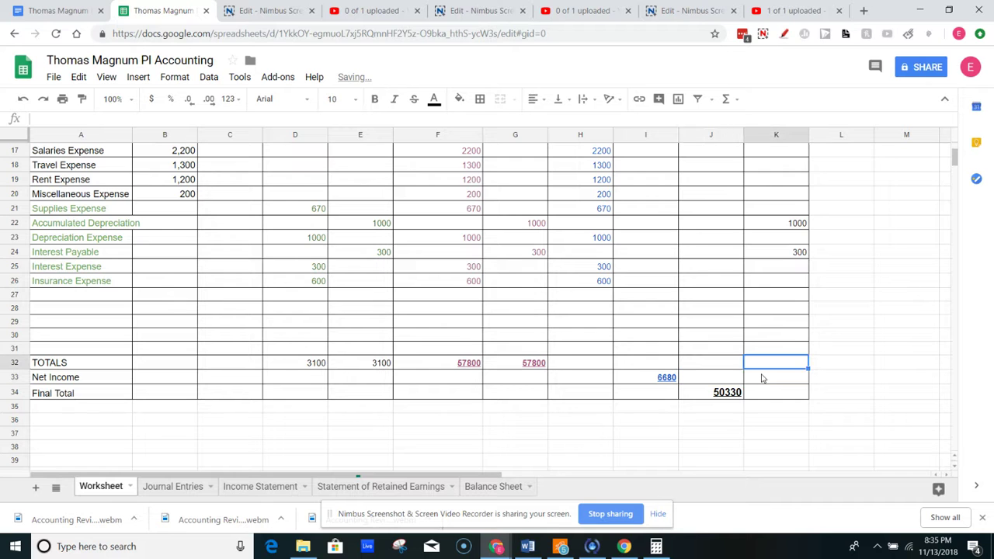
key(Up)
key(Up)
key(Up)
key(Up)
key(Up)
key(Up)
key(Up)
key(Up)
key(Up)
key(Up)
key(Up)
key(Up)
key(Up)
key(Up)
key(Up)
key(Up)
key(Up)
key(Up)
key(Up)
key(Up)
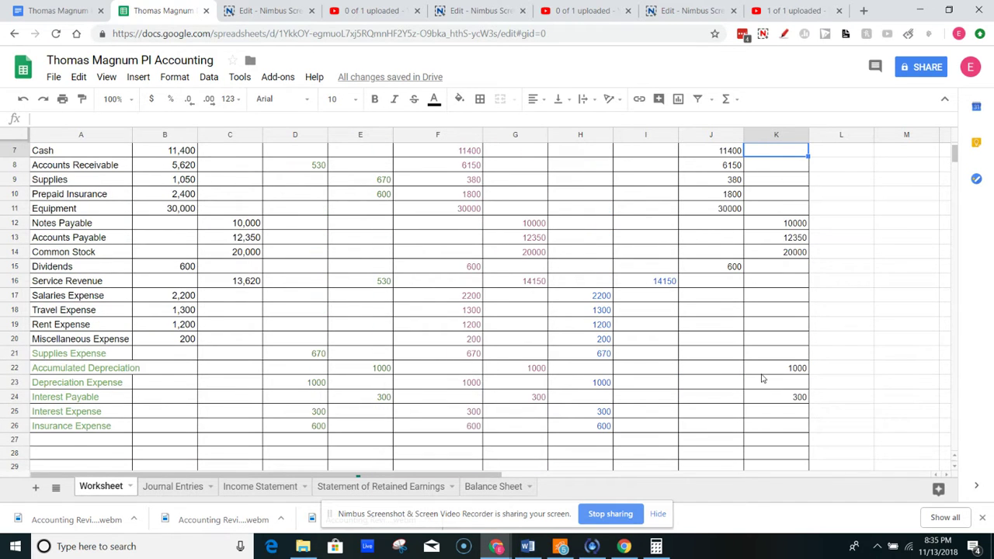
key(Up)
key(Up)
click(656, 546)
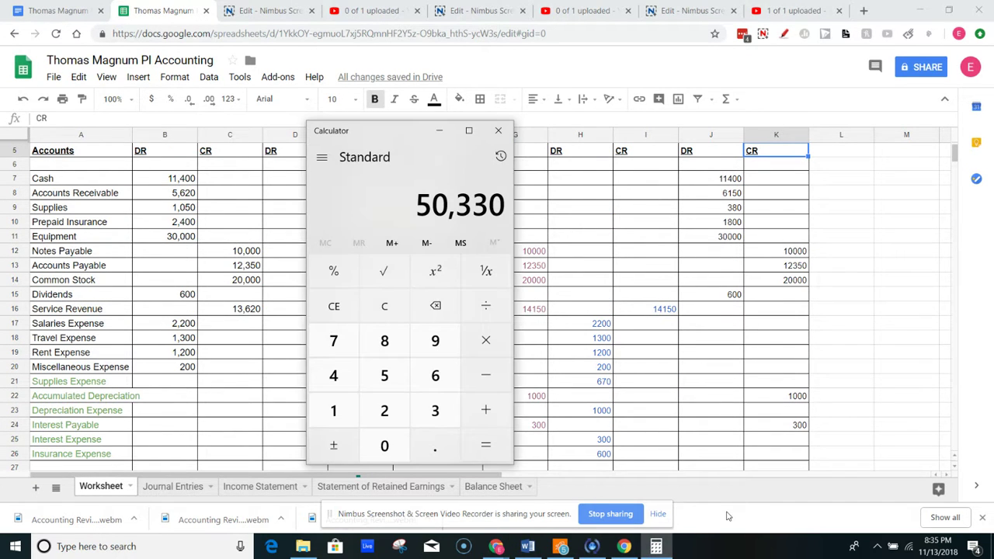
click(346, 318)
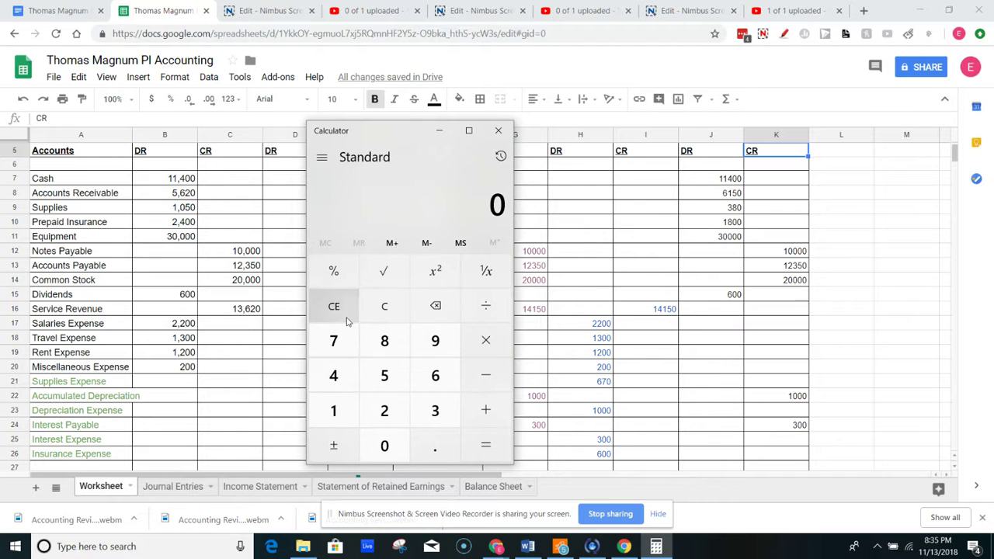
text(100000)
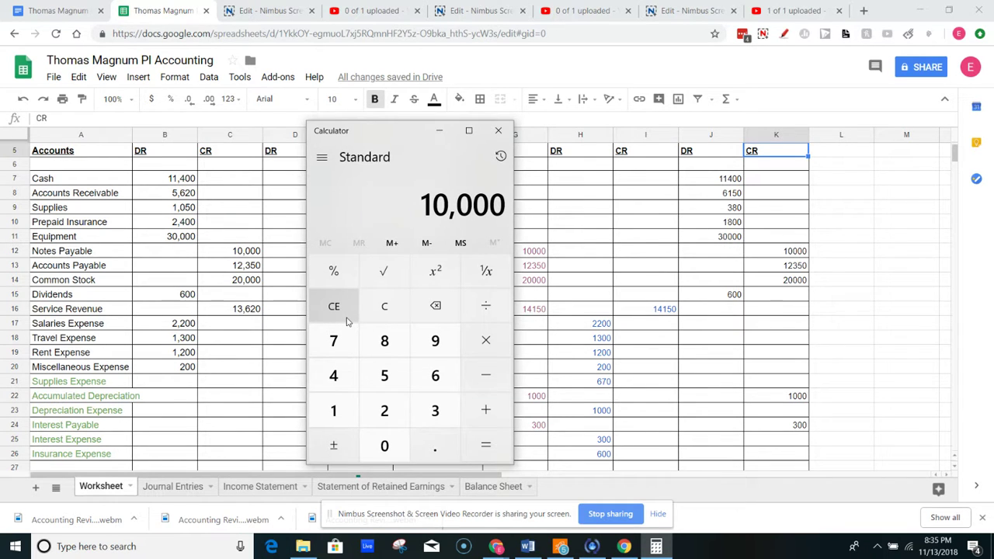
key(plus)
text(12350)
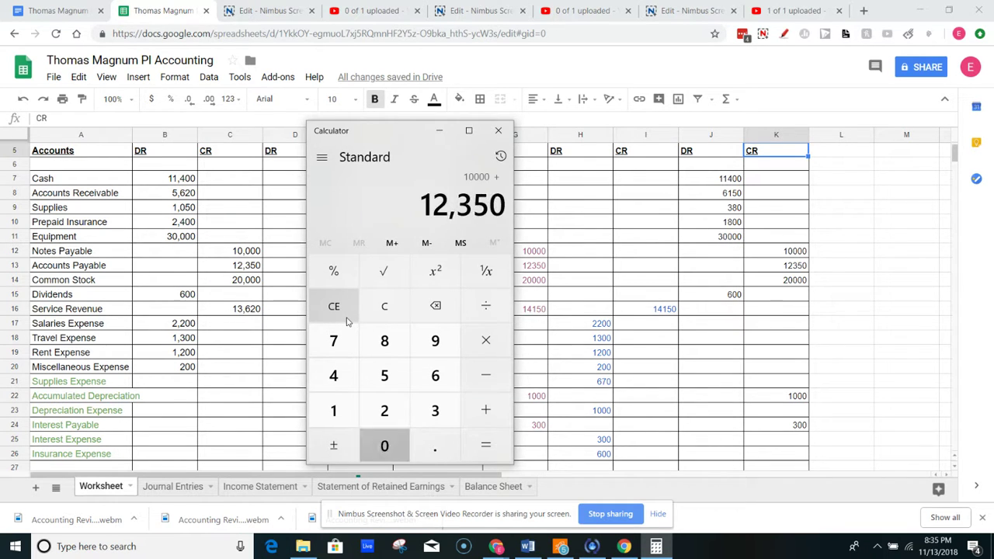
key(plus)
text(20,000)
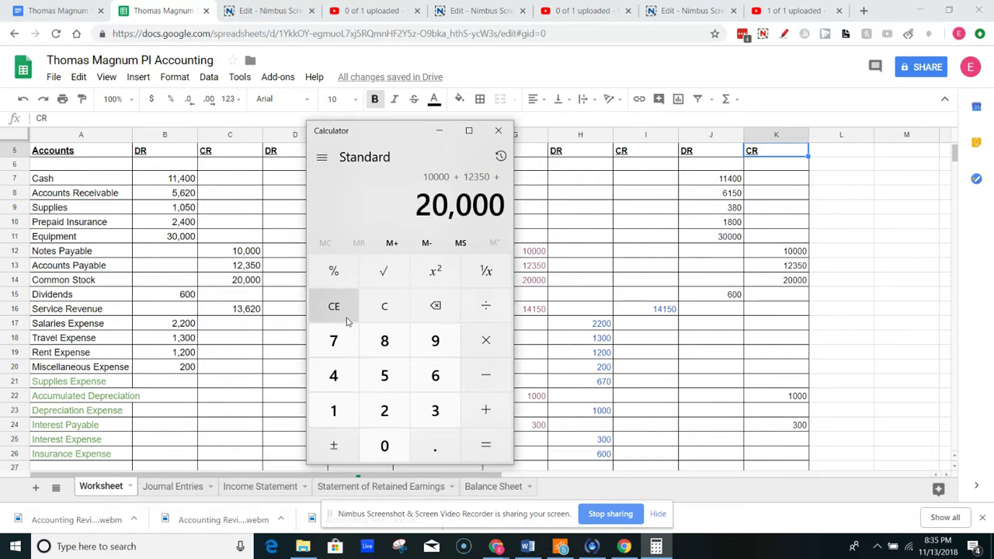
key(plus)
text(1000)
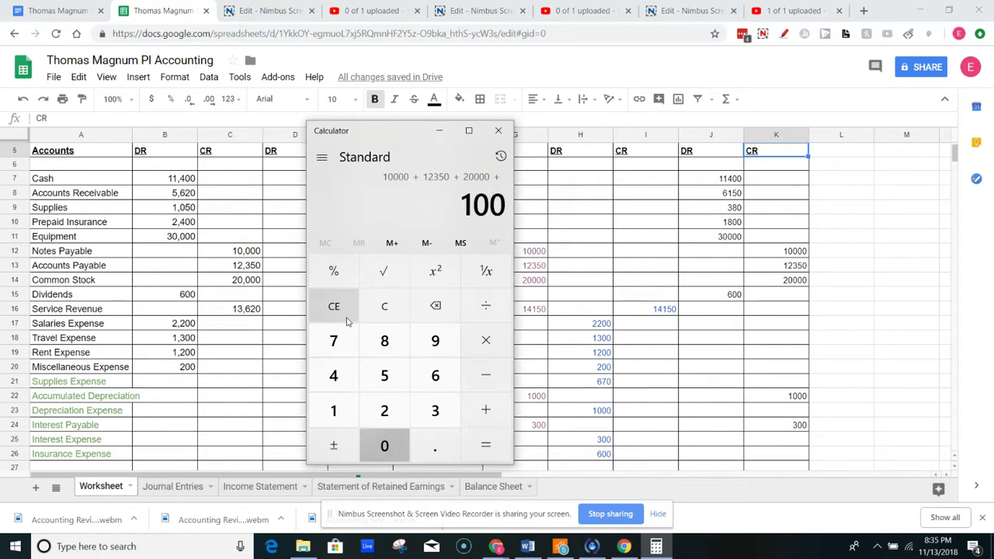
key(plus)
text(300)
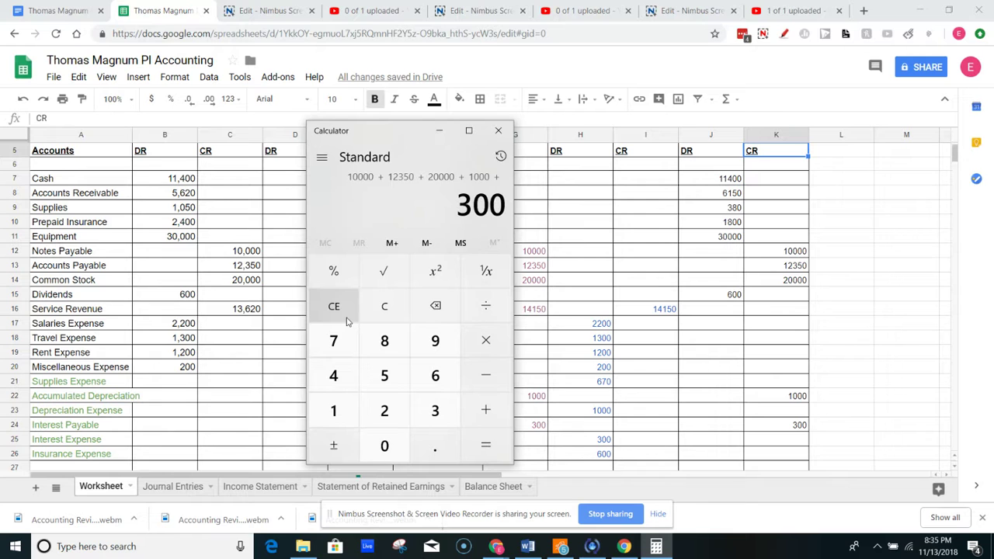
key(Return)
Step: Enter 43650 in the TOTALS row of the Balance Sheet credit column, cell K32
scroll(766, 404, down, 3)
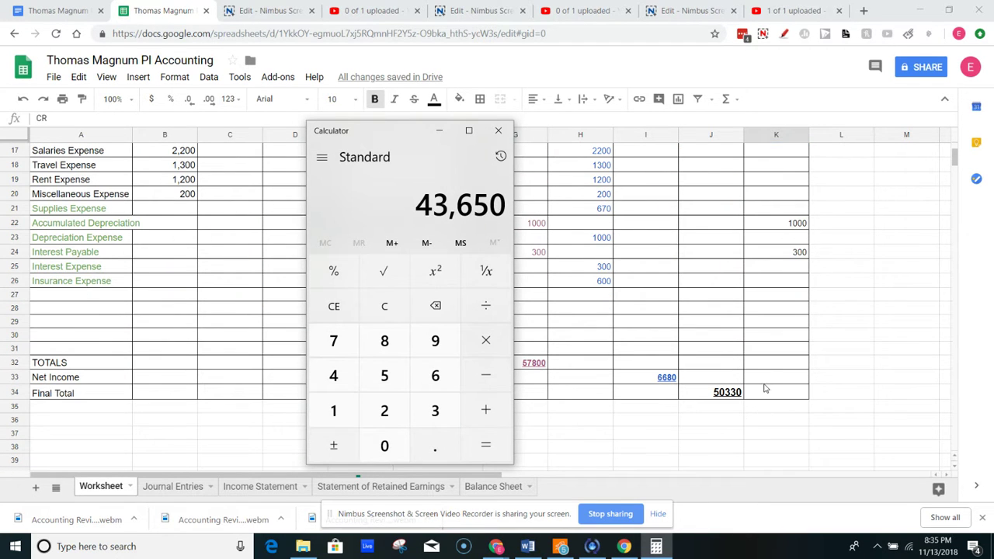
click(764, 369)
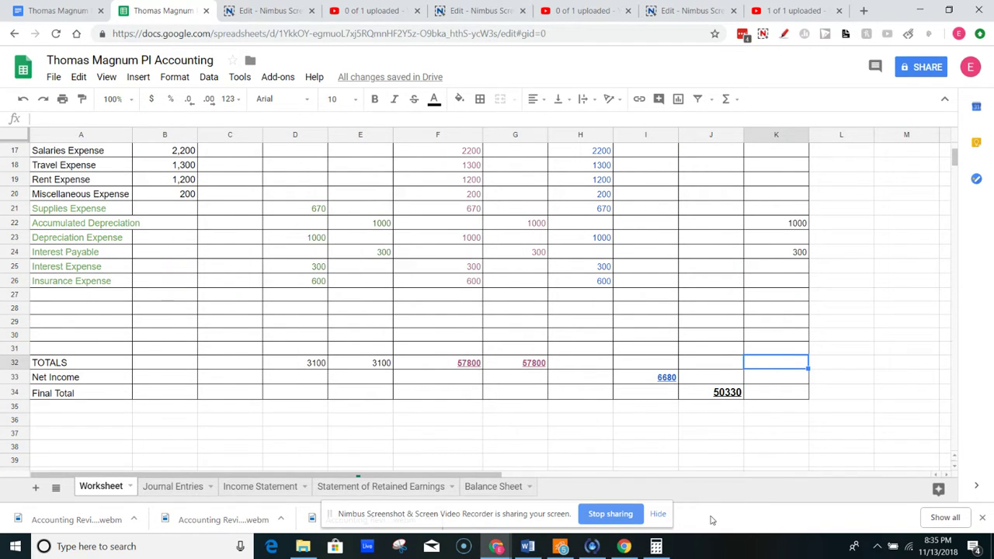
click(657, 546)
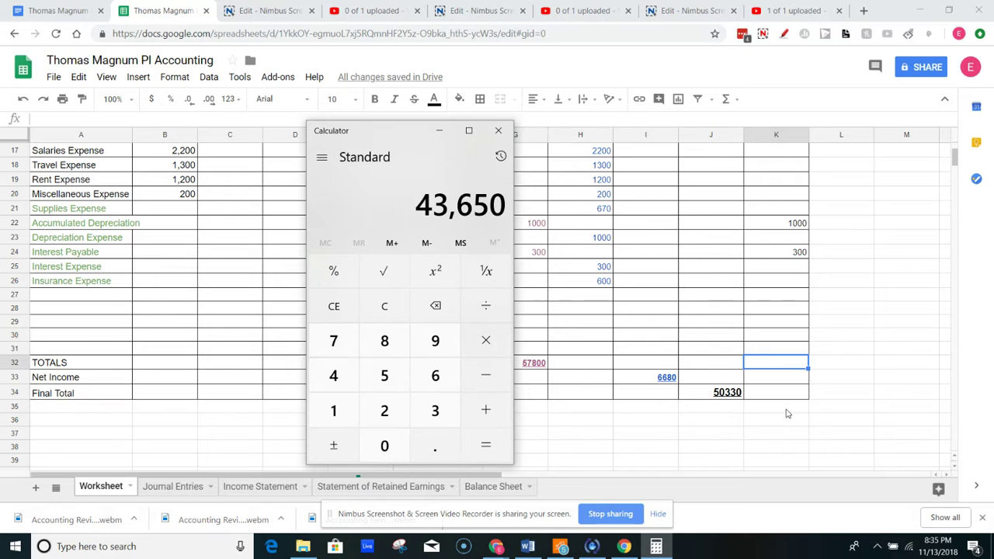
key(4)
click(766, 367)
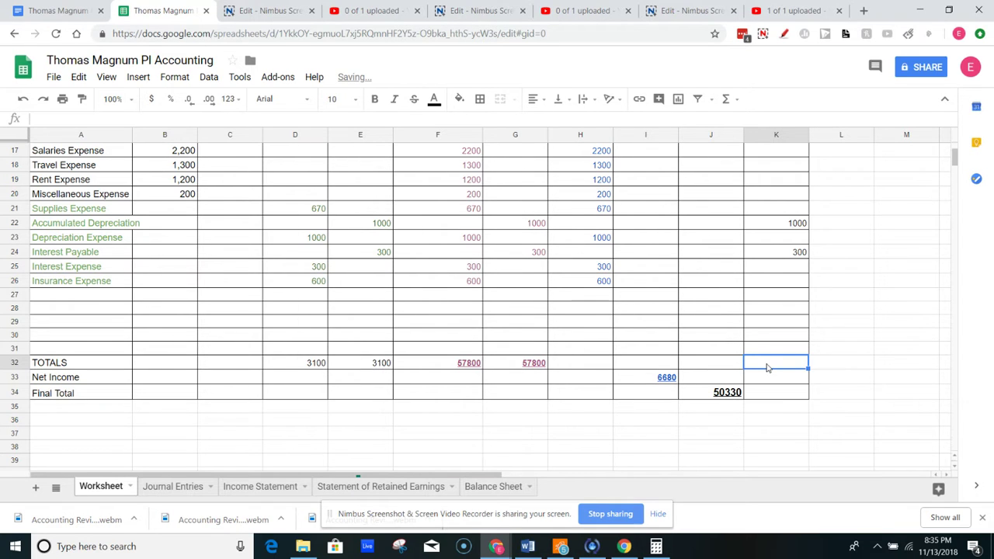
text(43650)
key(Return)
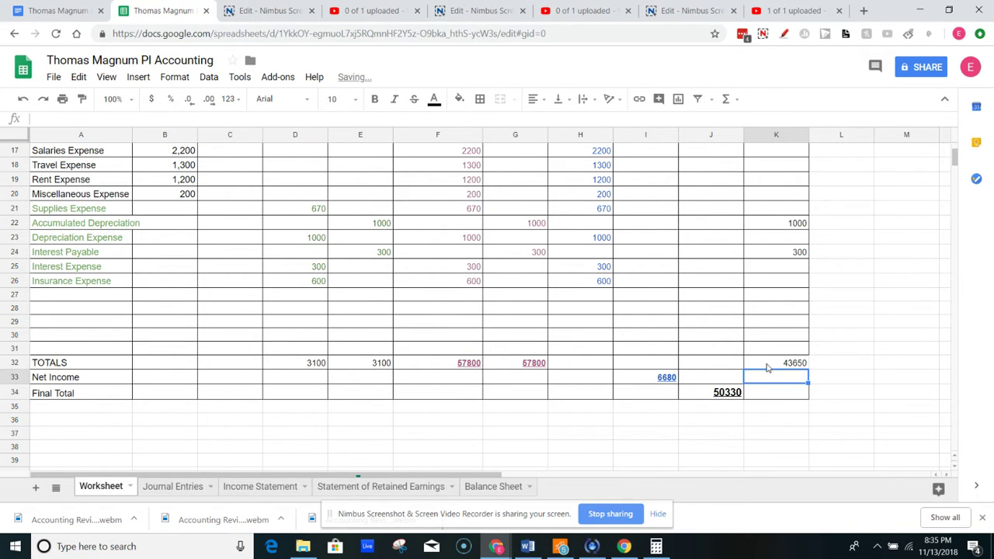
Step: Carry the Income Statement net income over to the Balance Sheet credit column by entering 6680 in K33
click(728, 397)
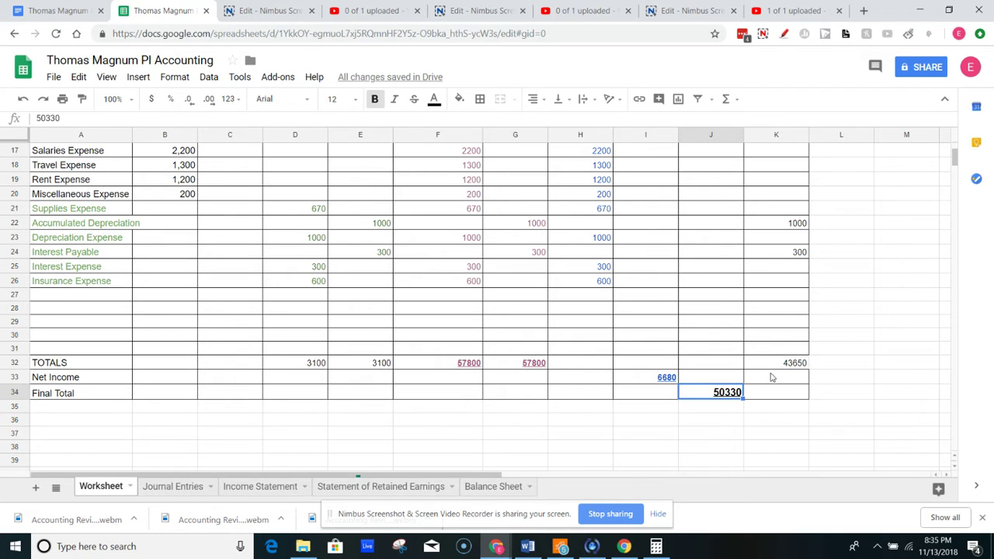
click(773, 378)
click(673, 380)
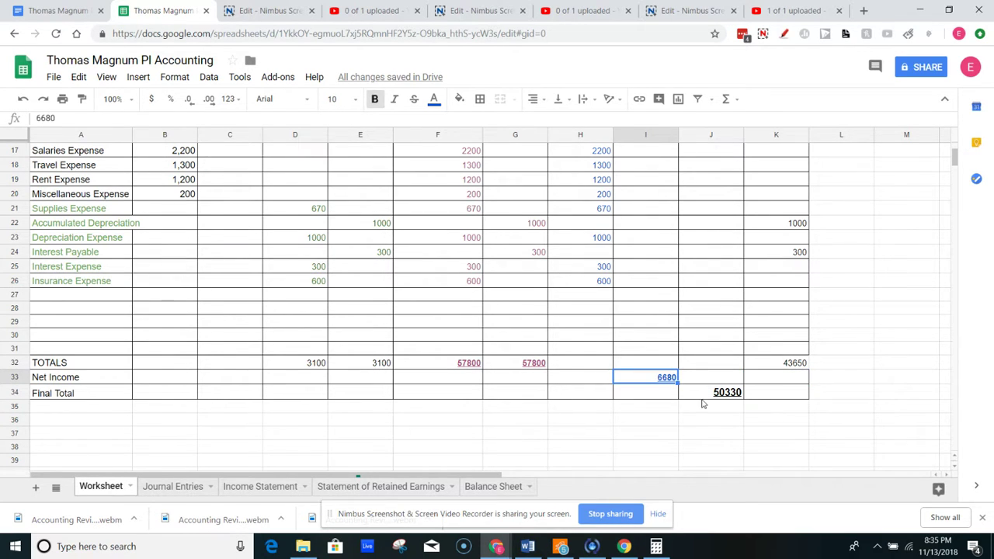
click(781, 380)
text(6680)
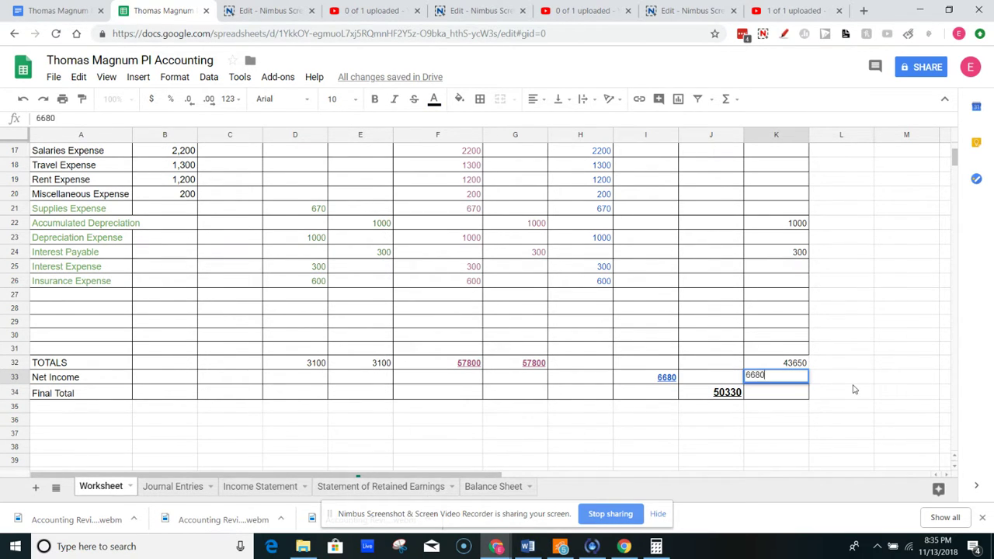
key(Return)
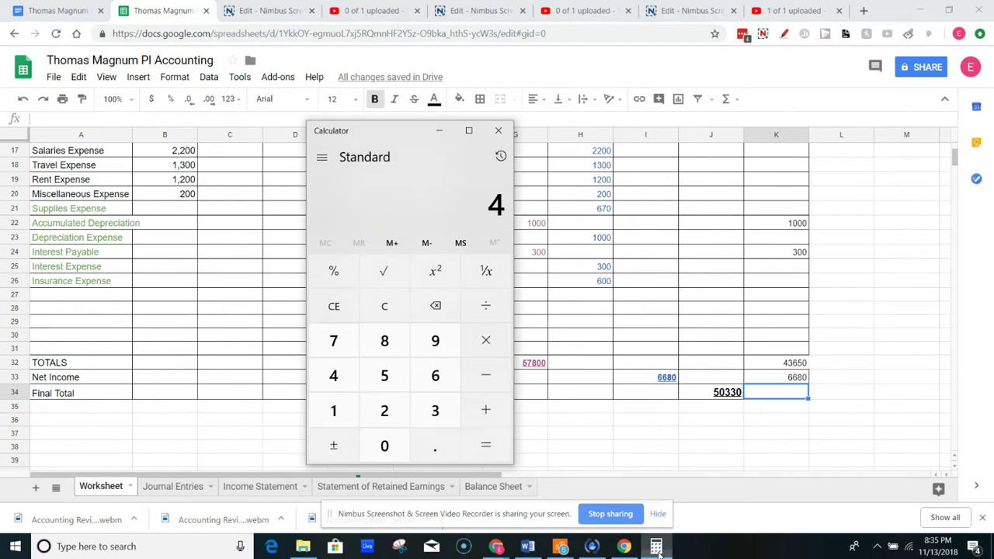
Step: Clear the Calculator and add the Balance Sheet credit total and net income: 43650 + 6680
click(334, 305)
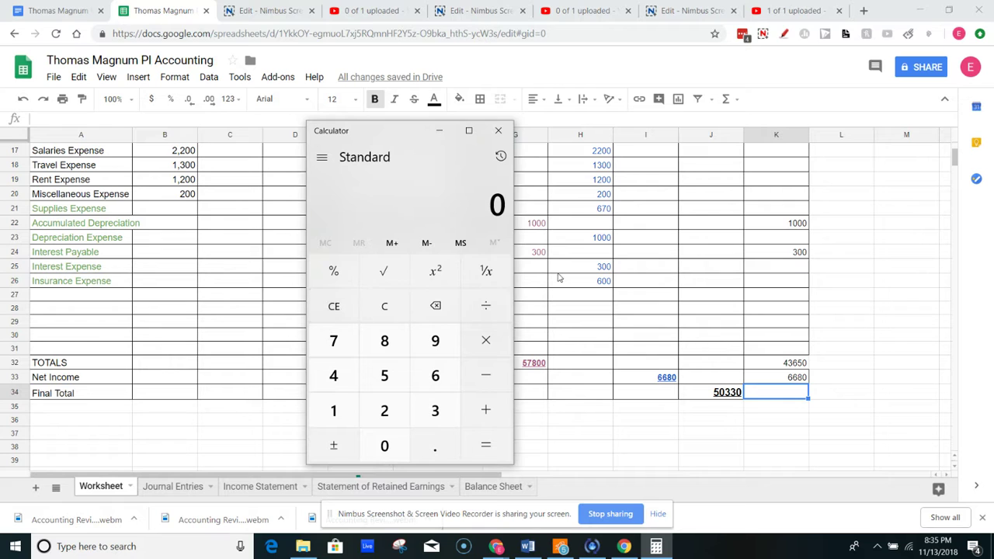
text(43650)
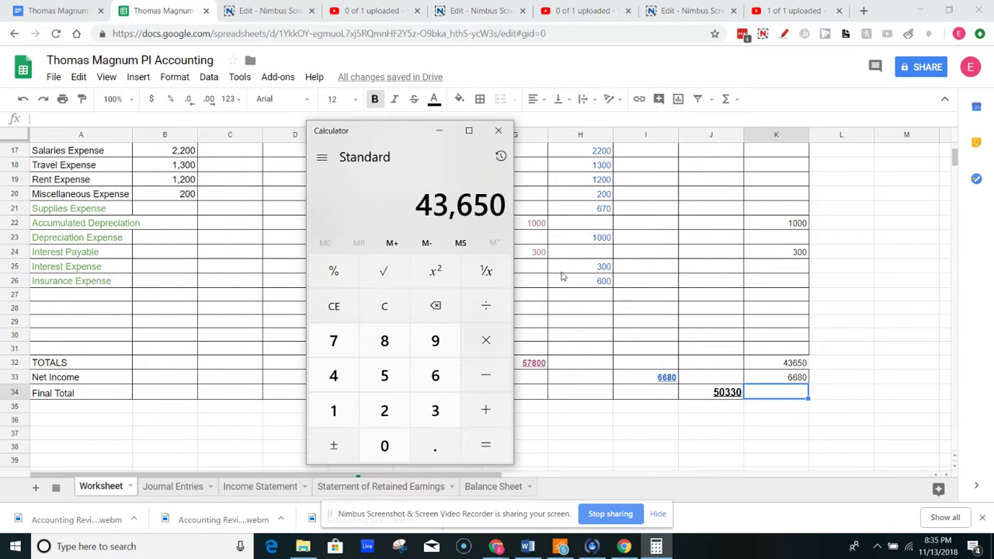
text(+6680)
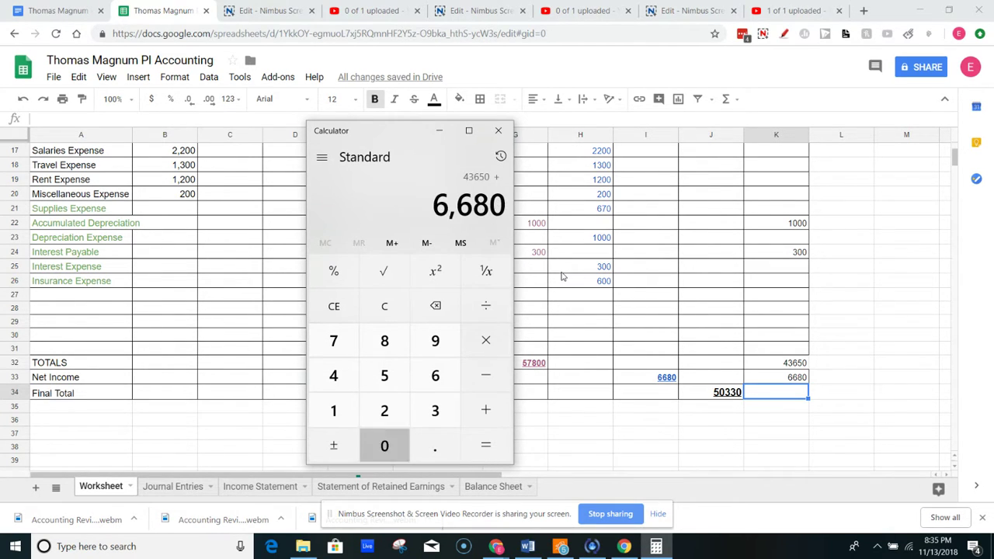
key(Return)
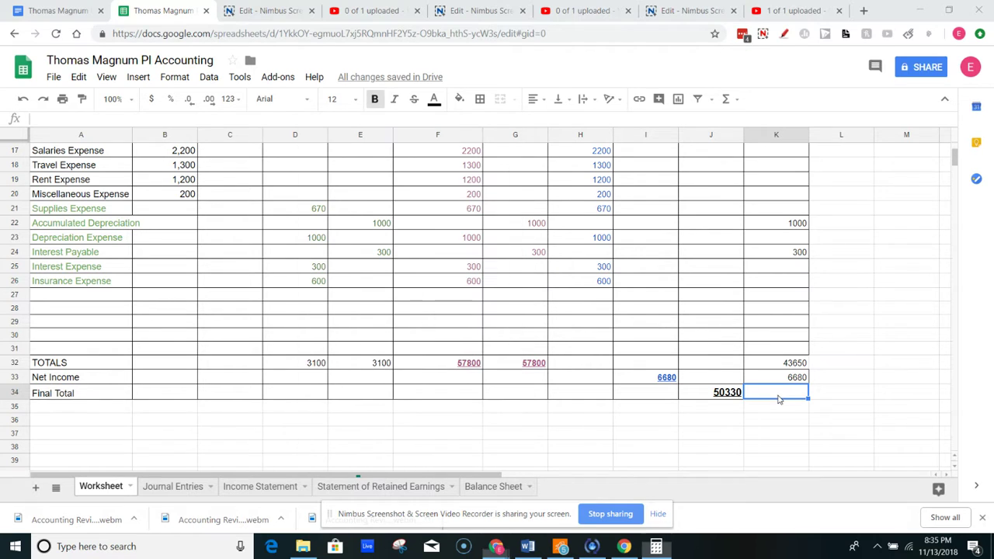
Step: Enter 50330 as the Balance Sheet credit Final Total in K34
click(779, 399)
text(50330)
key(Return)
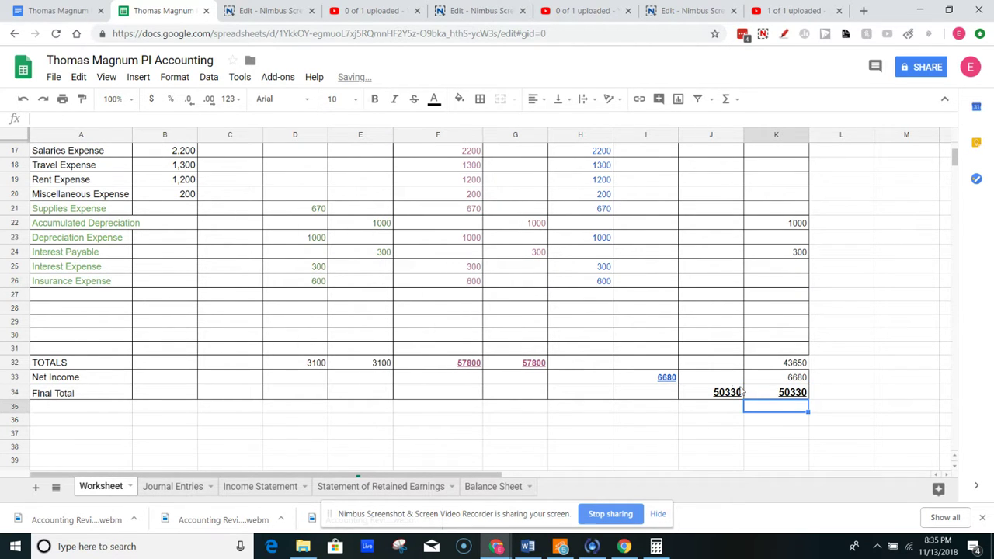
Step: Review the net income carried over in row 33 and the account entries in the Balance Sheet credit column
click(666, 379)
key(Right)
key(Right)
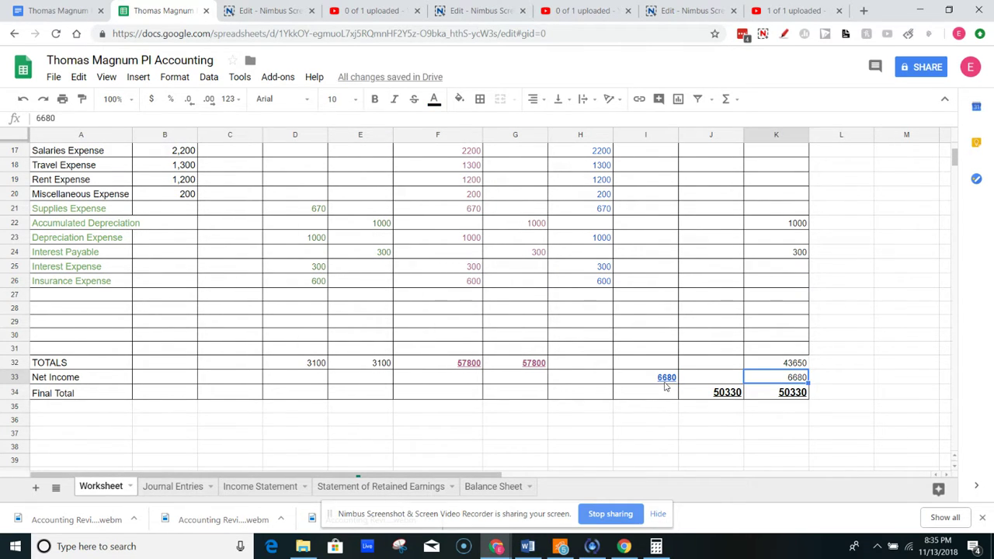
key(Up)
key(Down)
key(Up)
key(Up)
key(Up)
key(Up)
key(Up)
key(Up)
key(Up)
key(Up)
key(Up)
key(Up)
key(Up)
key(Up)
key(Up)
key(Up)
key(Up)
key(Up)
key(Up)
key(Up)
key(Up)
key(Up)
key(Up)
key(Up)
key(Up)
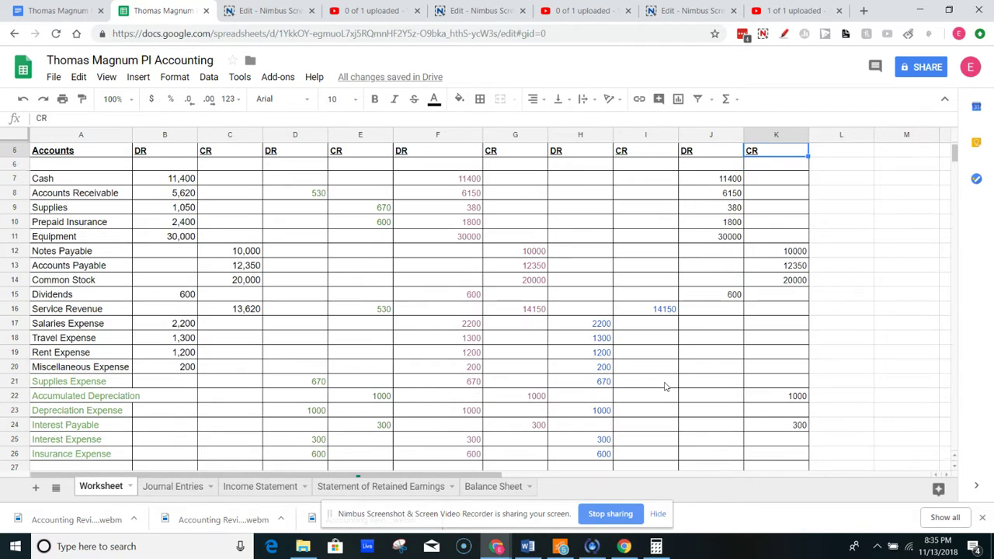
key(Down)
key(Down)
key(Down)
key(Down)
key(Down)
key(Down)
key(Down)
key(Down)
key(Down)
key(Down)
key(Up)
key(Up)
key(Down)
key(Down)
key(Up)
key(Up)
key(Down)
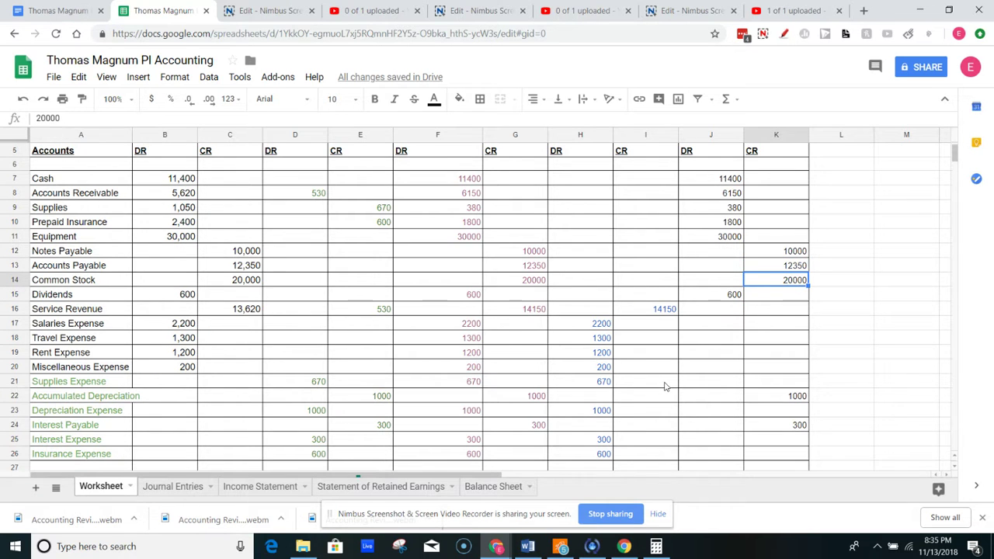
Step: Check the TOTALS, Net Income and Final Total rows of the Balance Sheet debit and credit columns
key(Down)
key(Down)
key(Down)
key(Down)
key(Down)
key(Down)
key(Down)
key(Down)
key(Down)
key(Down)
key(Down)
key(Down)
key(Down)
key(Down)
key(Down)
key(Down)
key(Down)
key(Down)
key(Down)
key(Down)
key(Up)
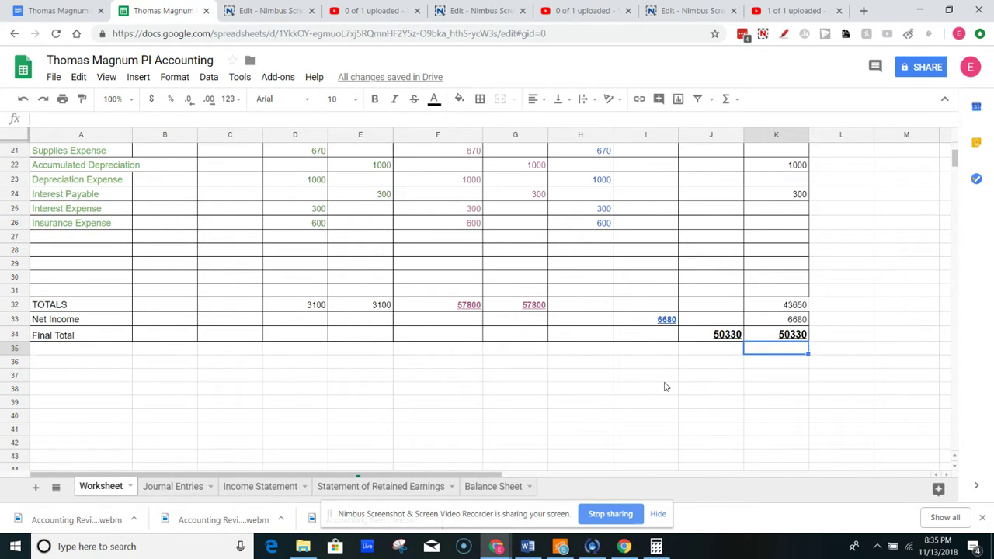
key(Up)
key(Up)
key(Up)
key(Up)
key(Up)
key(Up)
key(Up)
key(Up)
key(shift+Left)
key(shift+Right)
scroll(665, 387, up, 5)
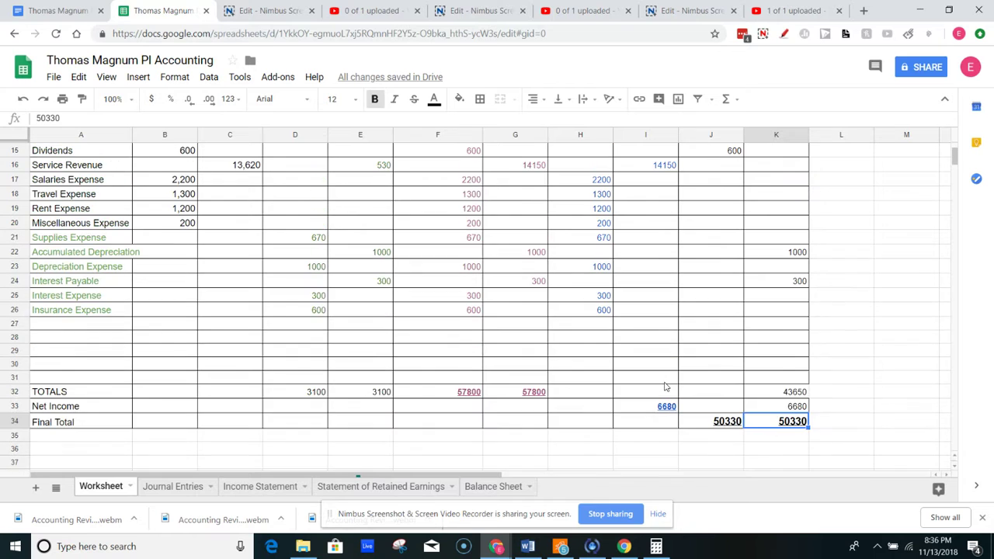
scroll(665, 387, down, 3)
scroll(665, 387, up, 5)
scroll(665, 387, down, 4)
scroll(664, 387, up, 1)
scroll(665, 387, down, 2)
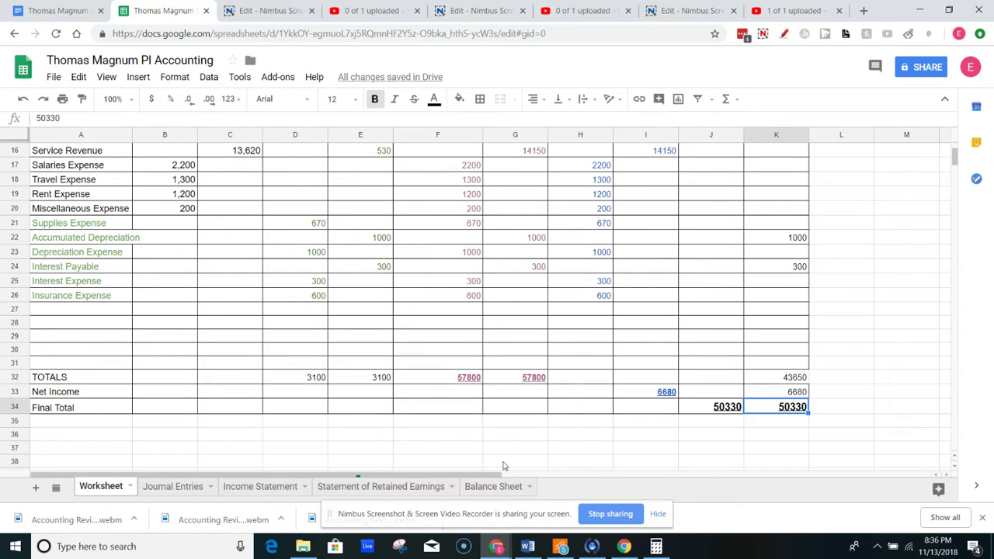
Step: Open the Balance Sheet worksheet and enter Cash as the first account name in A5
click(493, 485)
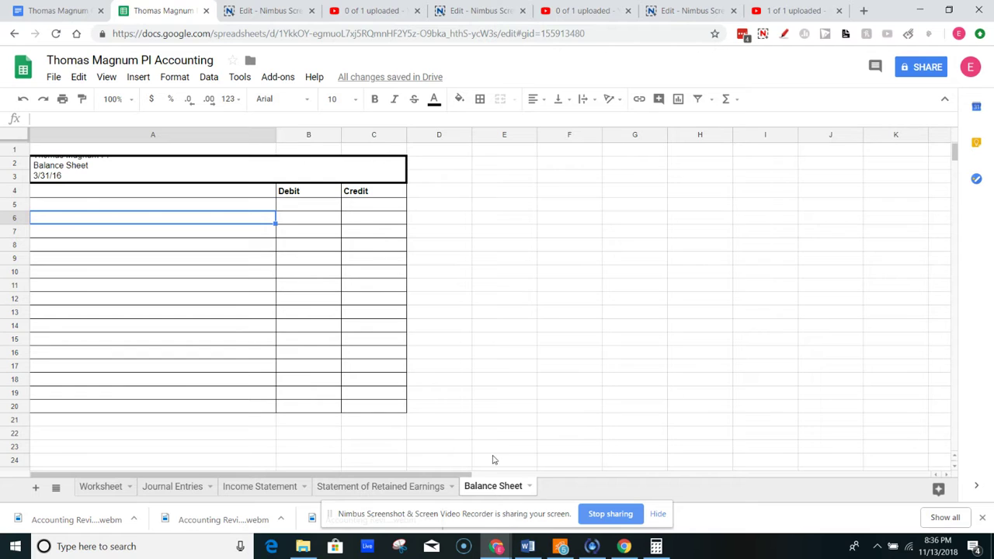
click(93, 206)
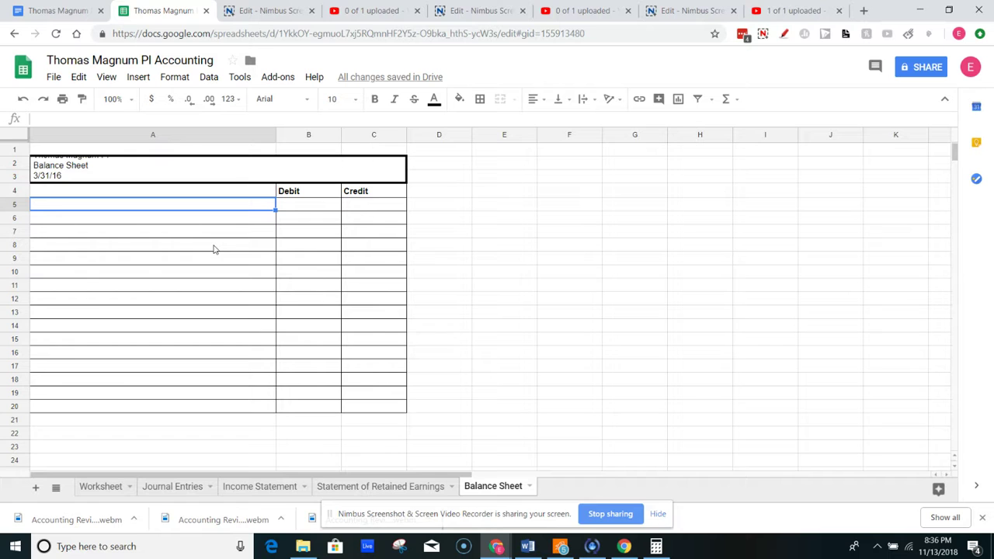
text(Cash)
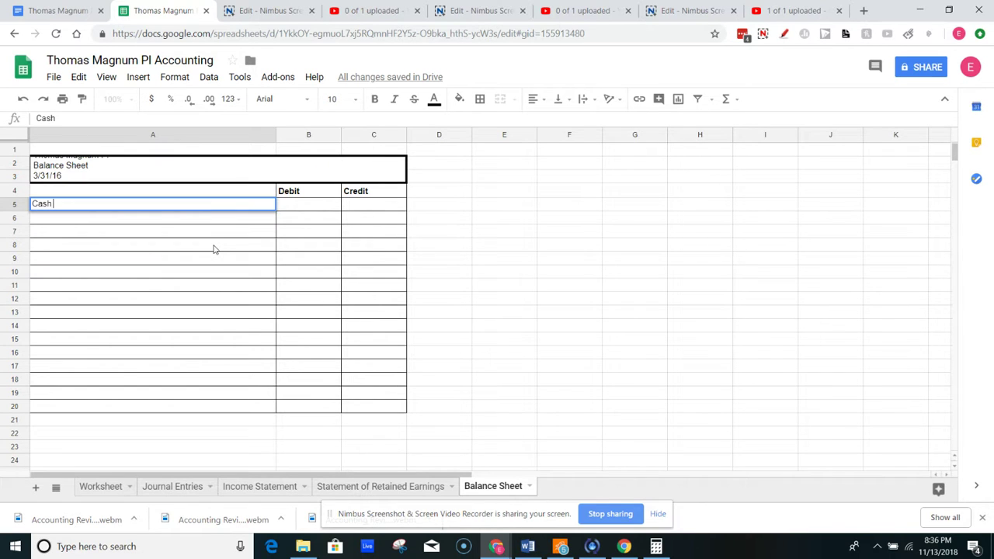
key(Tab)
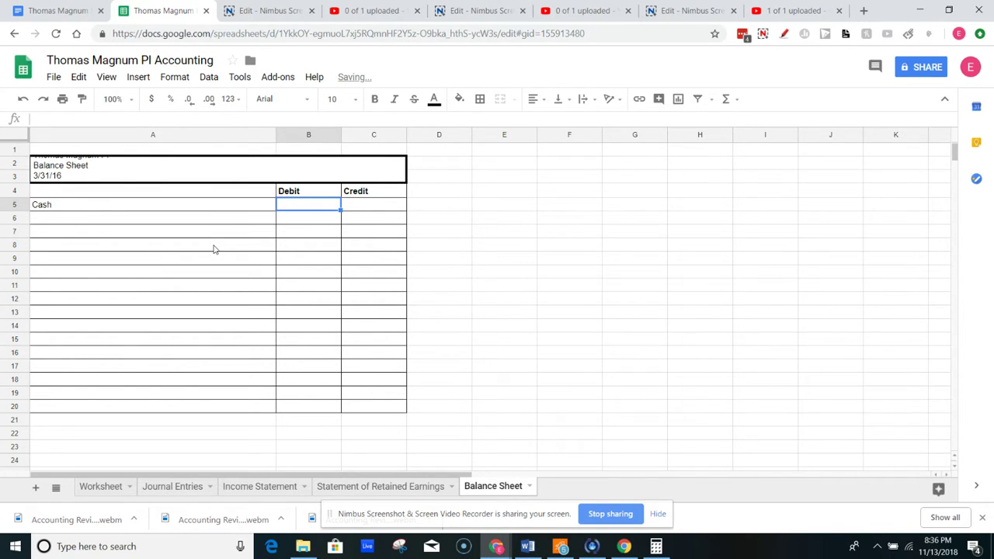
Step: Enter 11400 as the Cash debit in B5 and add A/R with a 6150 debit in row 6
text(11400)
key(Return)
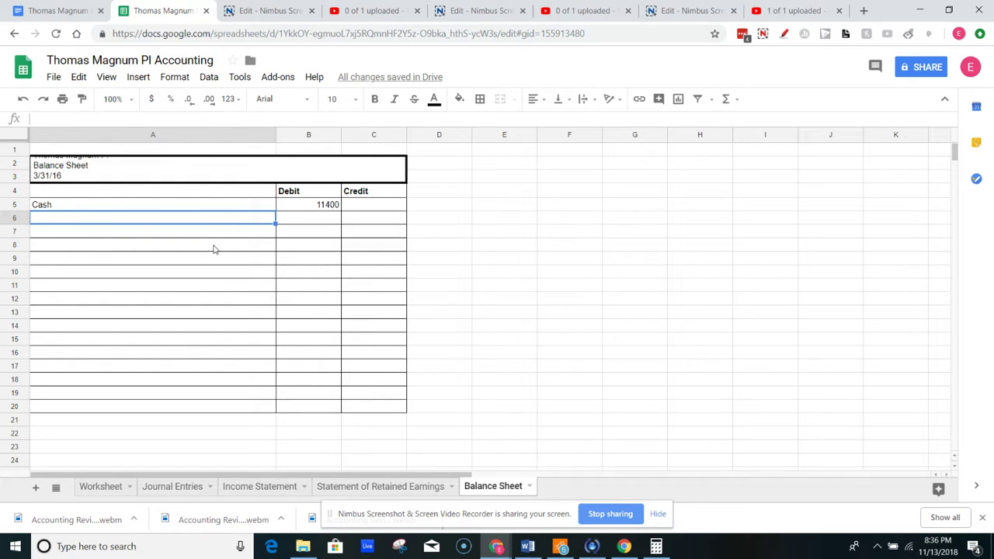
text(A/R)
key(Tab)
key(Tab)
key(shift+Tab)
text(6150)
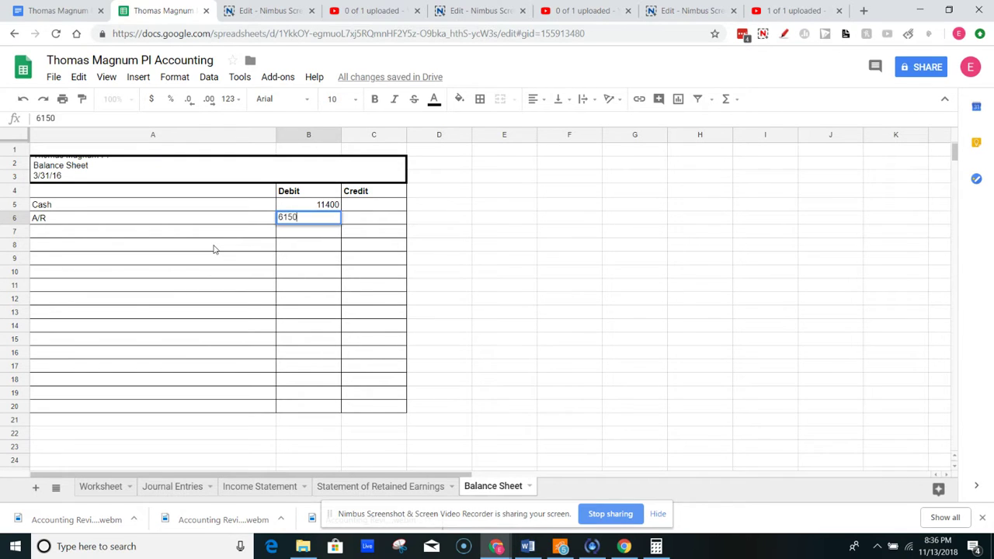
key(Return)
key(Left)
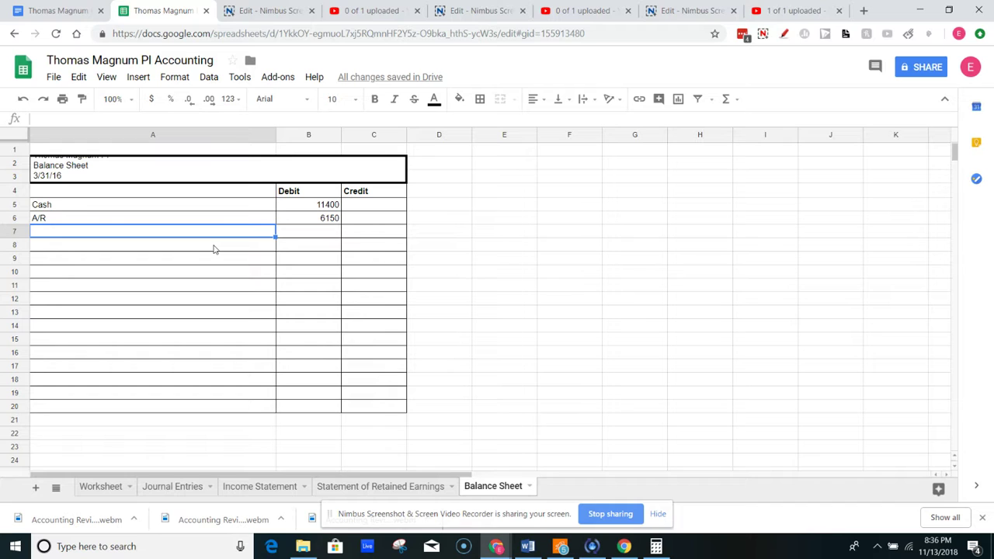
Step: Add Supplies with a 380 debit in row 7 and Prepaid Insurance with an 1800 debit in row 8
text(Supplies)
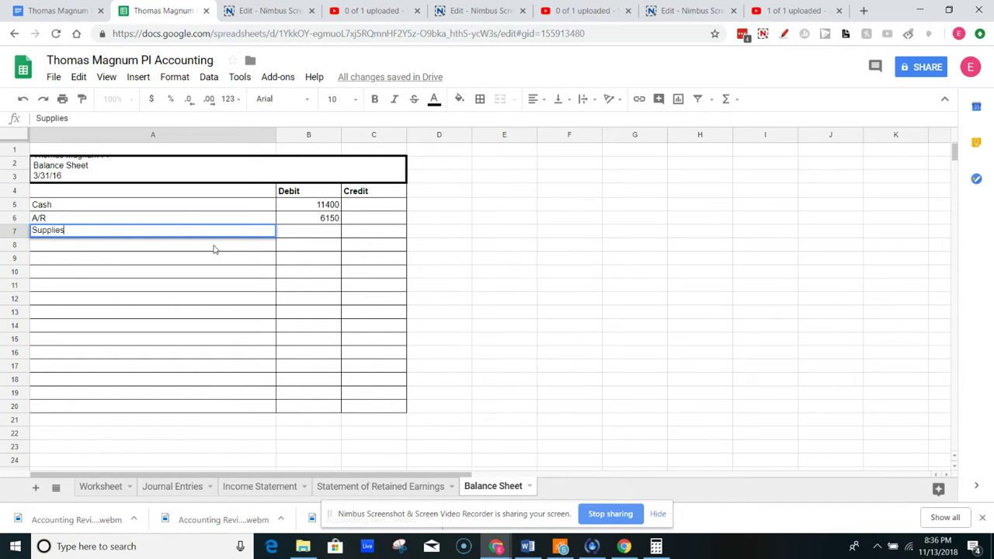
key(Tab)
text(380)
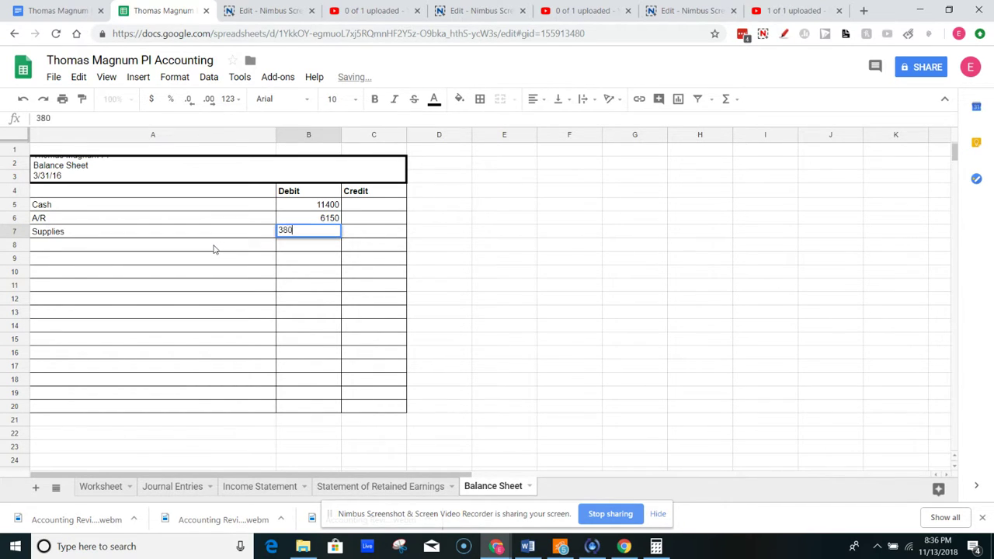
key(Return)
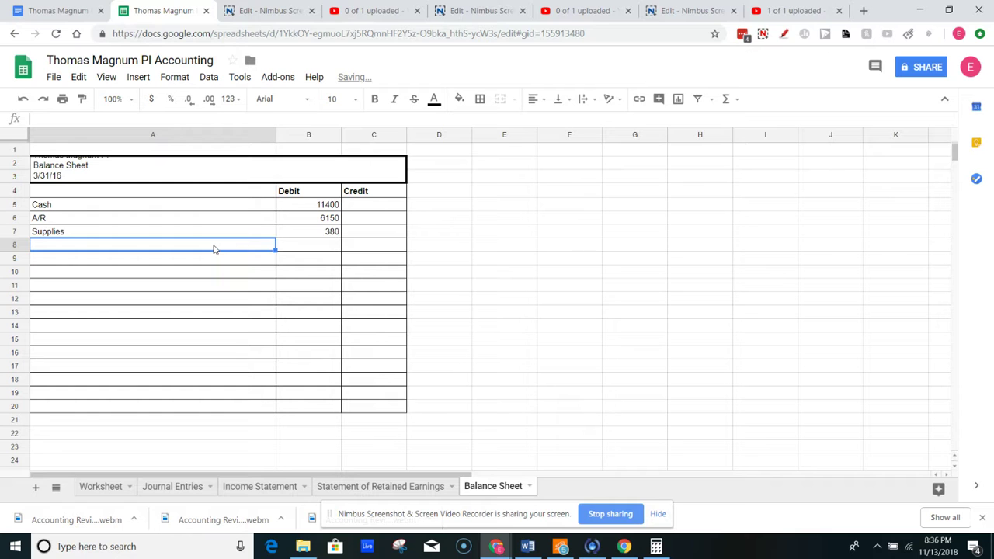
text(Prepaid Insura)
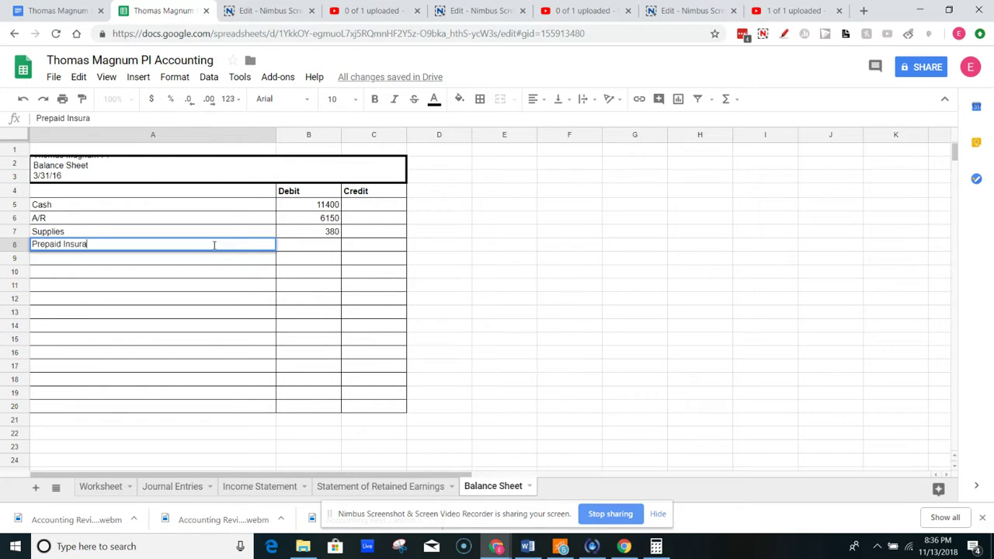
text(nce)
key(Tab)
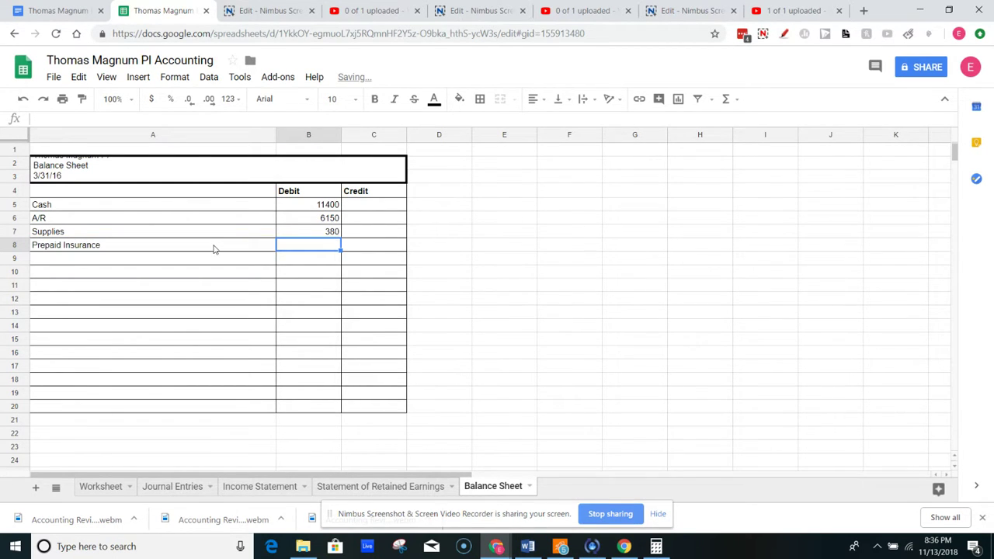
text(1800)
key(Return)
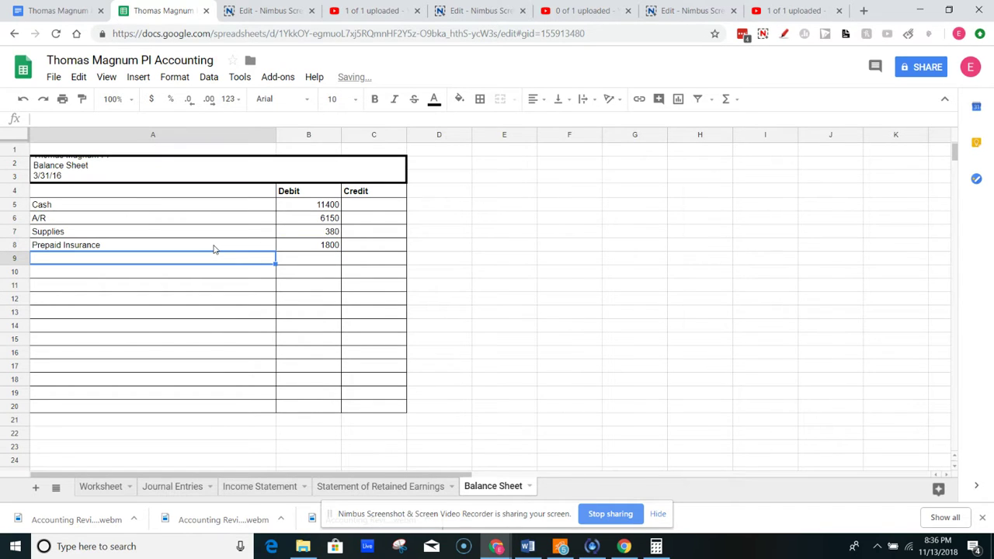
Step: Add Equipment with a 30000 debit in row 9 of the Balance Sheet
text(Equipment)
key(Tab)
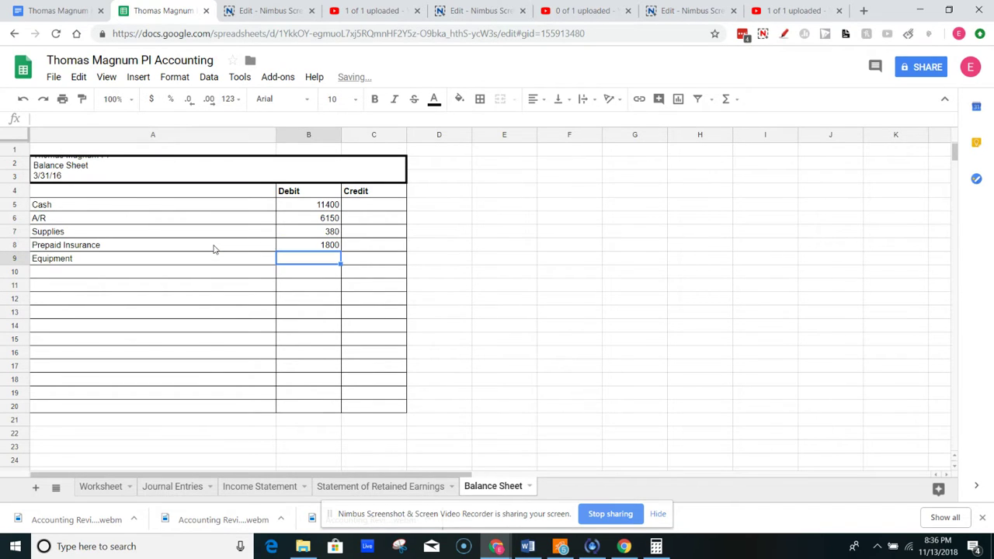
text(30000)
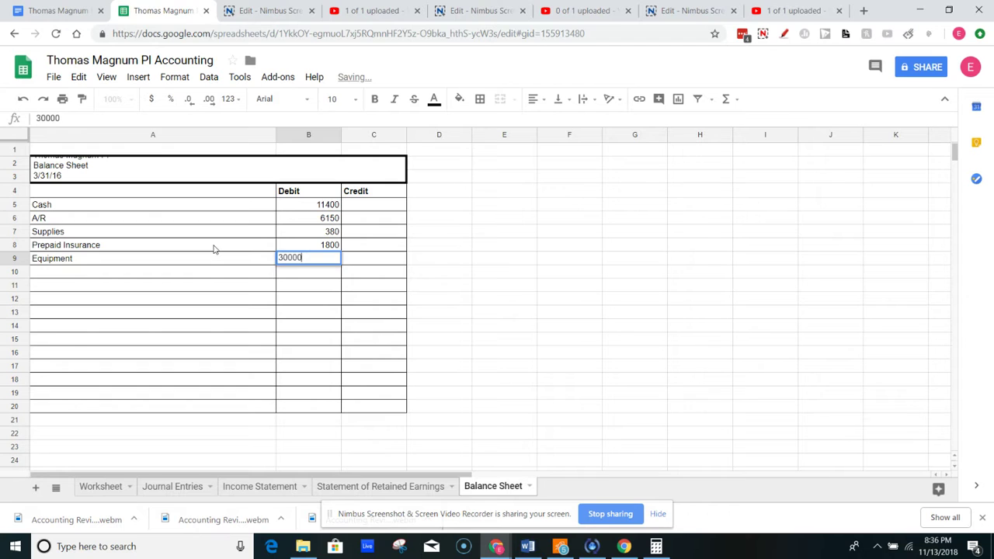
key(Return)
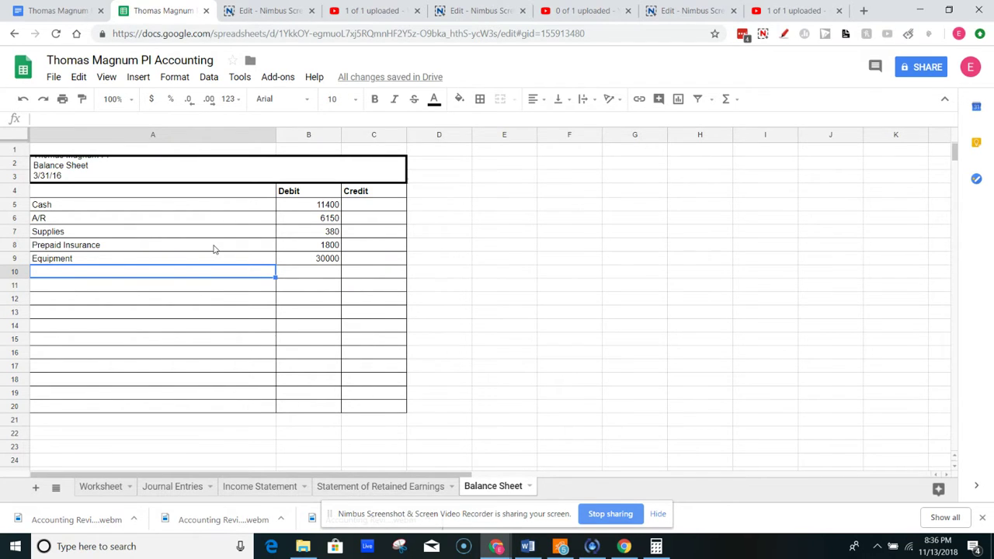
Step: Check Accumulated Depreciation on the Worksheet sheet and add it to row 10 of the Balance Sheet with (1,000) in the debit column
click(107, 487)
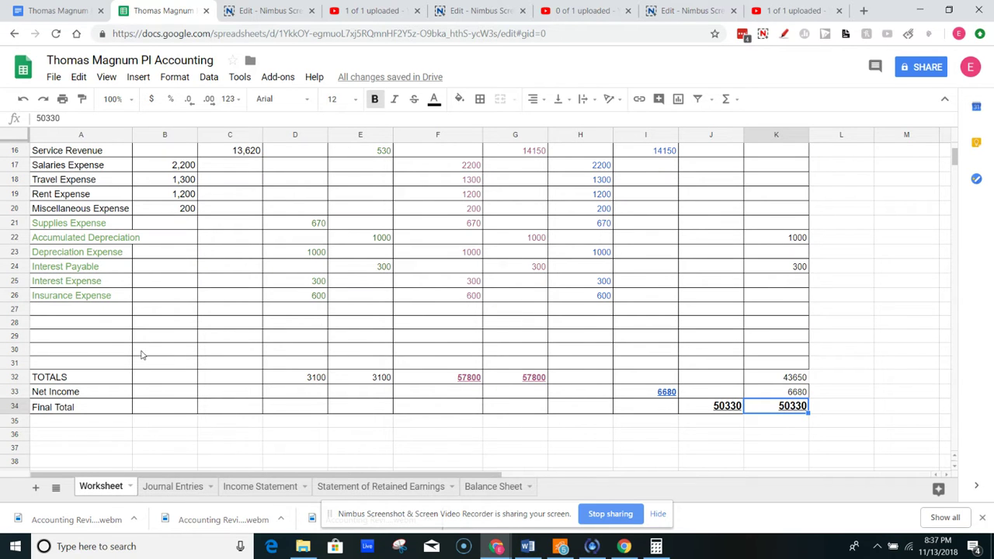
click(124, 238)
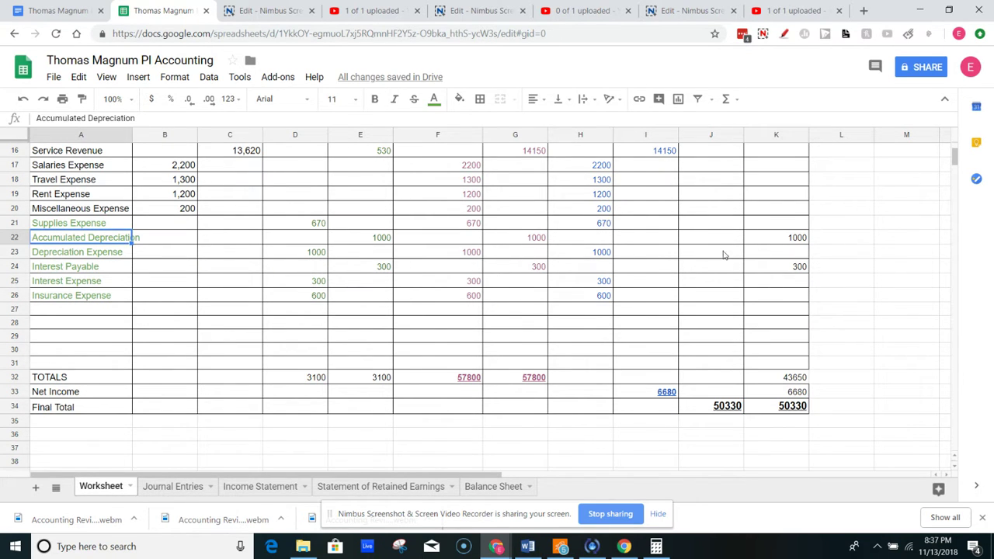
click(771, 247)
click(493, 489)
click(135, 262)
click(141, 274)
text(Accumulated Depreciation)
key(Tab)
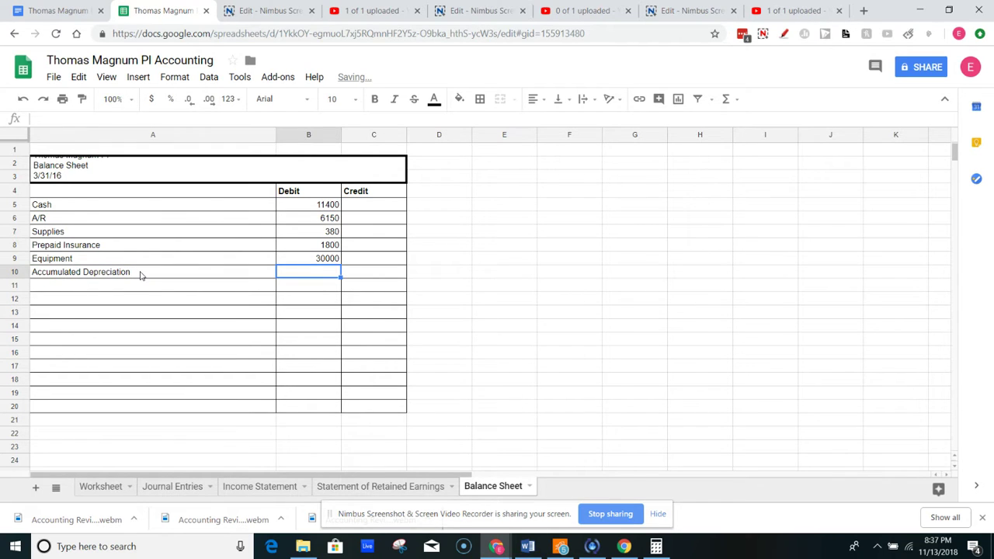
text((1,000))
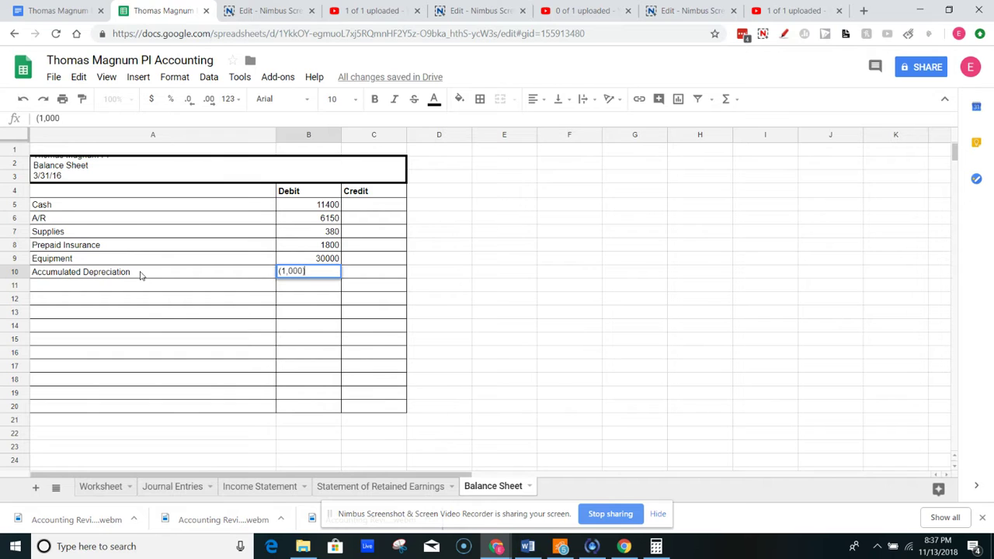
key(Return)
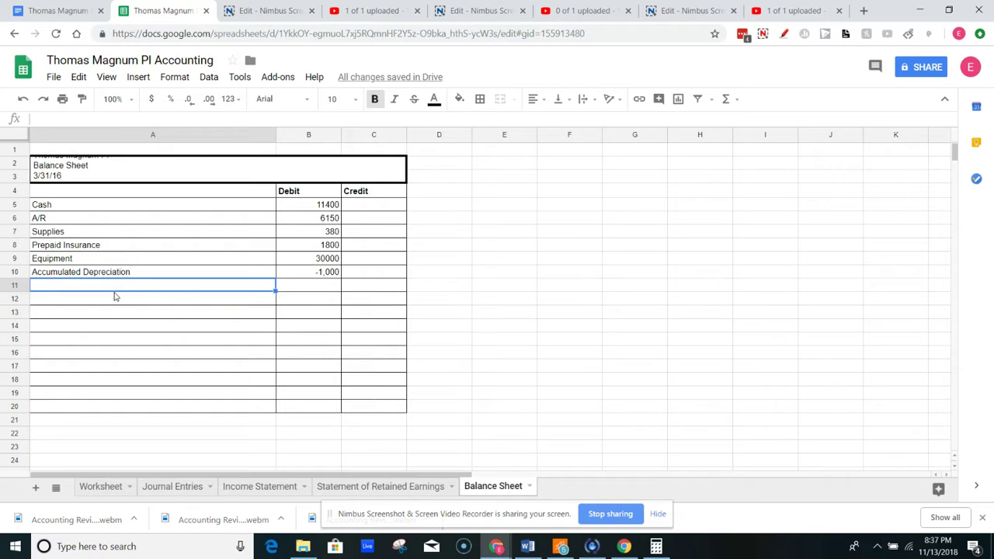
text(Net Equip)
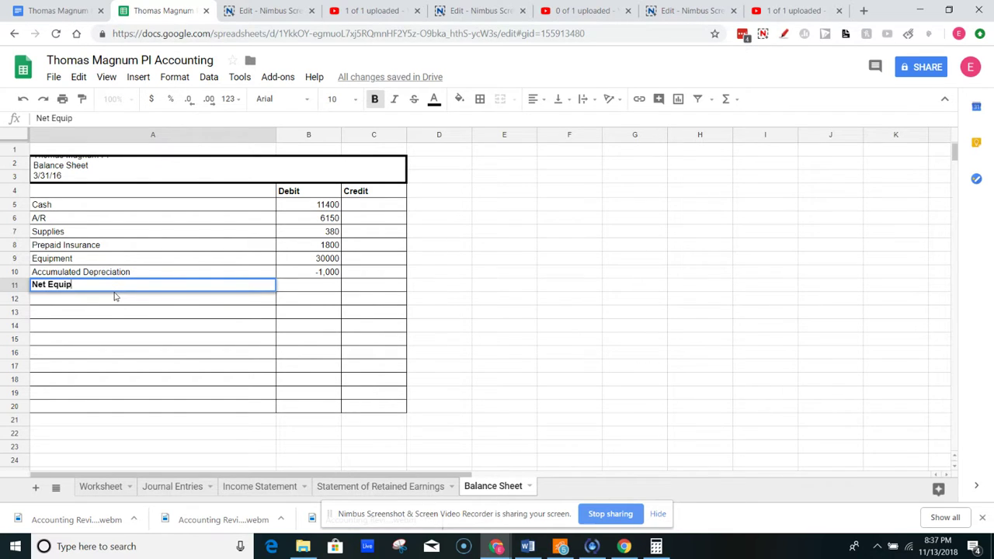
key(BackSpace)
key(BackSpace)
key(BackSpace)
key(BackSpace)
key(BackSpace)
key(BackSpace)
key(BackSpace)
key(BackSpace)
key(BackSpace)
Step: Compare the Equipment and Accumulated Depreciation amounts in the debit column
click(334, 262)
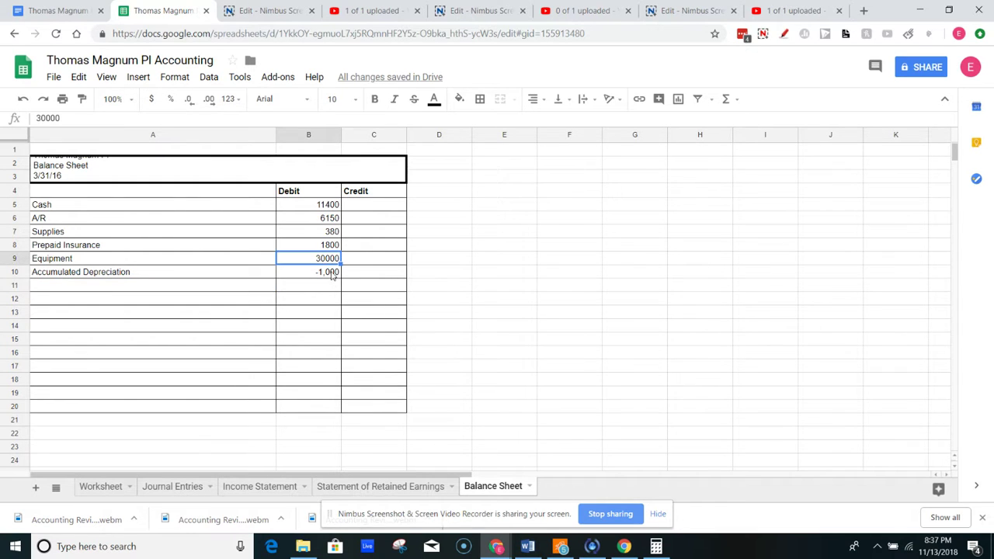
click(329, 271)
click(329, 261)
click(331, 272)
click(329, 261)
click(330, 272)
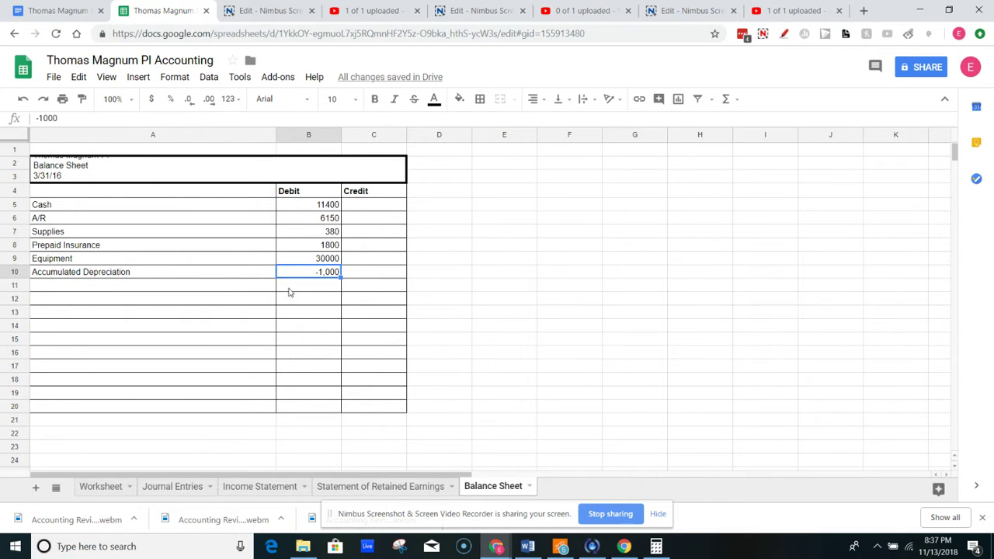
Step: Label row 11 of the Balance Sheet as Total Assets
click(193, 287)
text(Total Assets)
key(Tab)
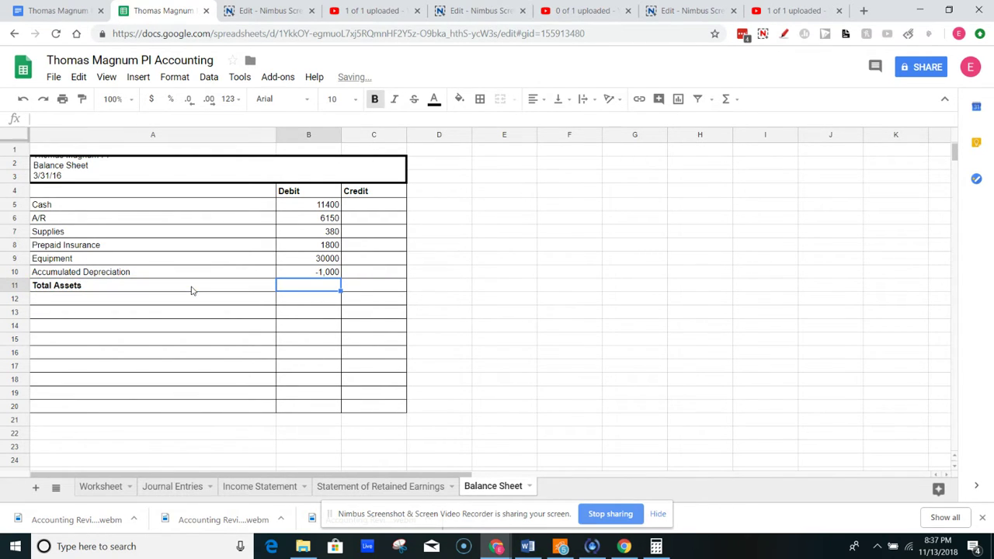
Step: In Calculator, add 11400, 6150, 380, 1800 and 30000, and subtract 1000 to work out the total assets
click(657, 546)
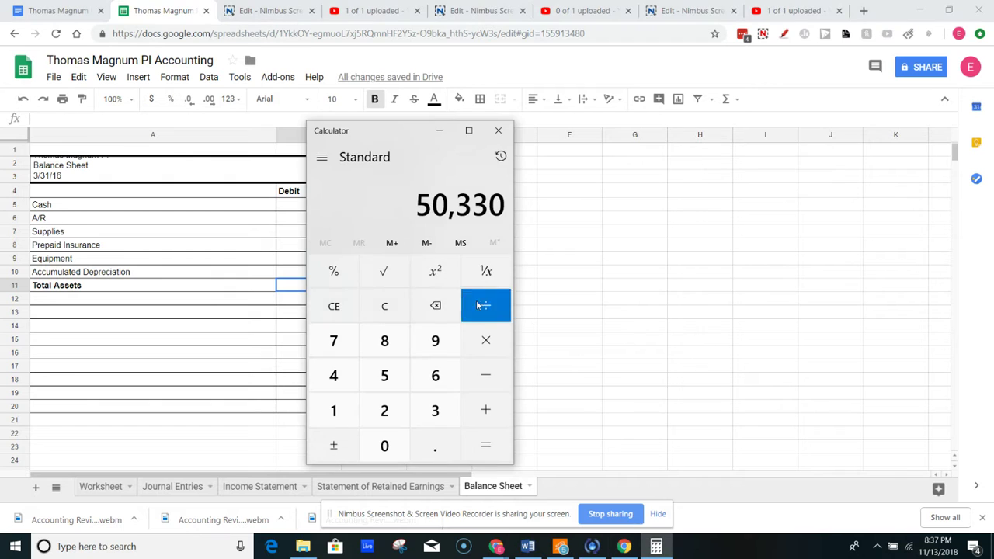
click(350, 312)
drag(428, 133, 551, 142)
text(11400+61)
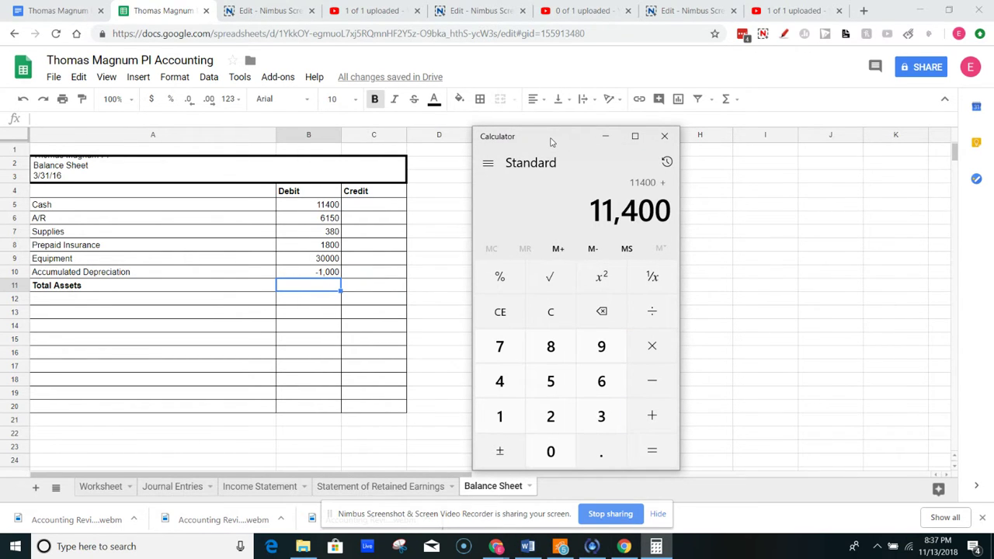
text(50+380+)
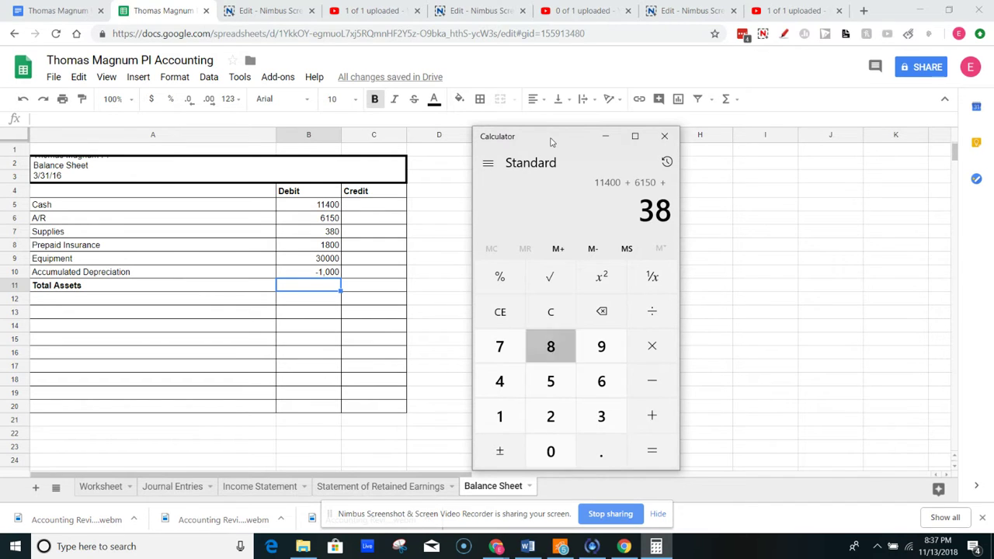
text(1800+3000)
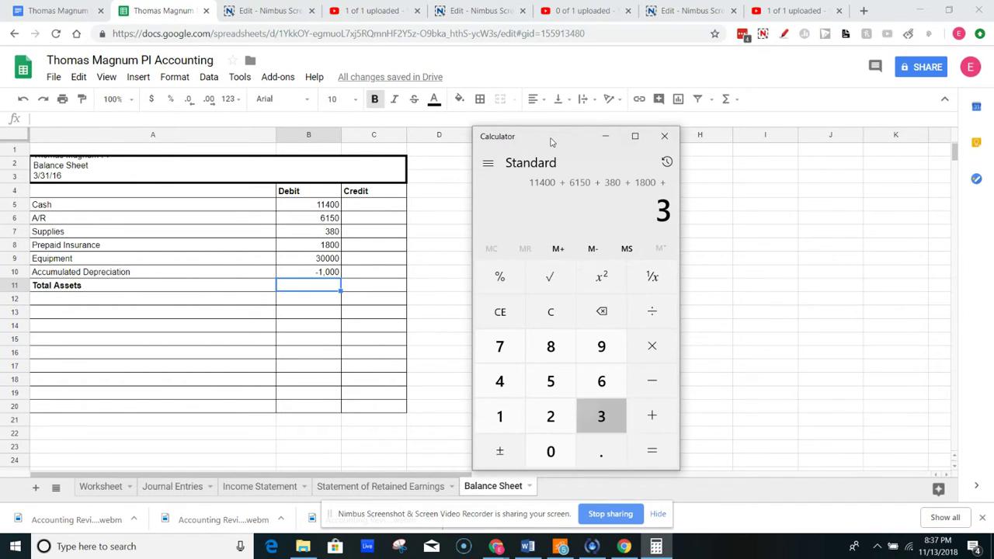
text(0)
key(Return)
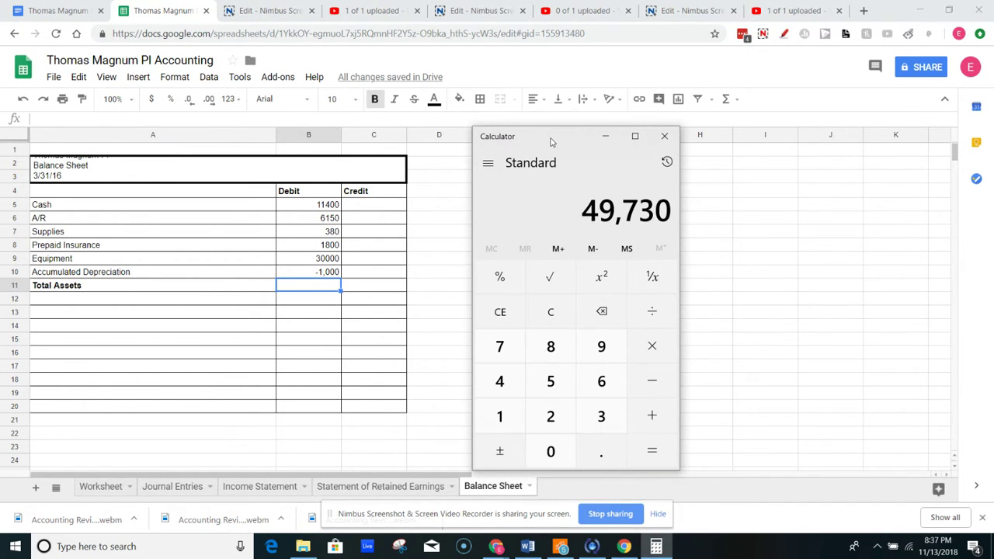
text(-1000)
key(Return)
Step: Return to the spreadsheet and enter 48730 as the Total Assets debit in B11
click(318, 286)
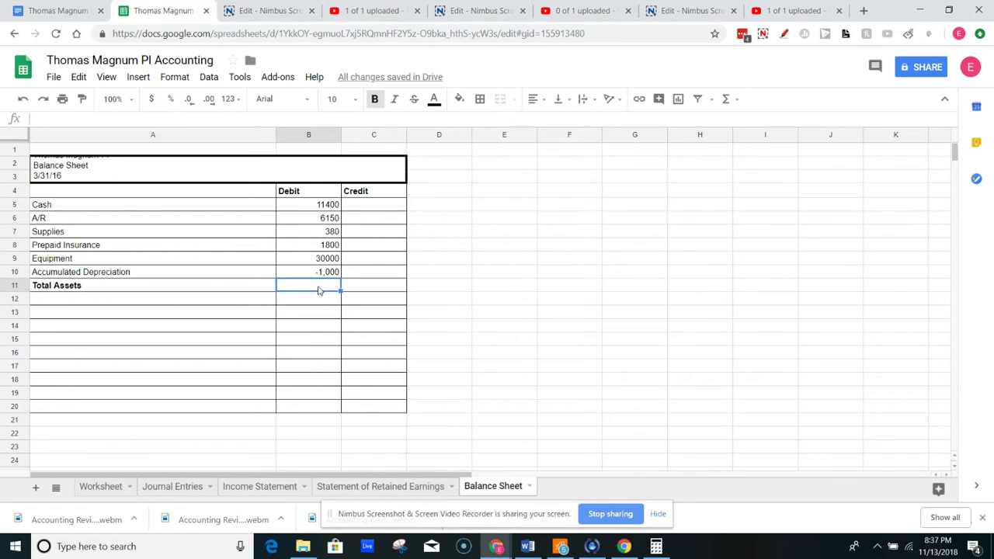
text(48730)
key(Return)
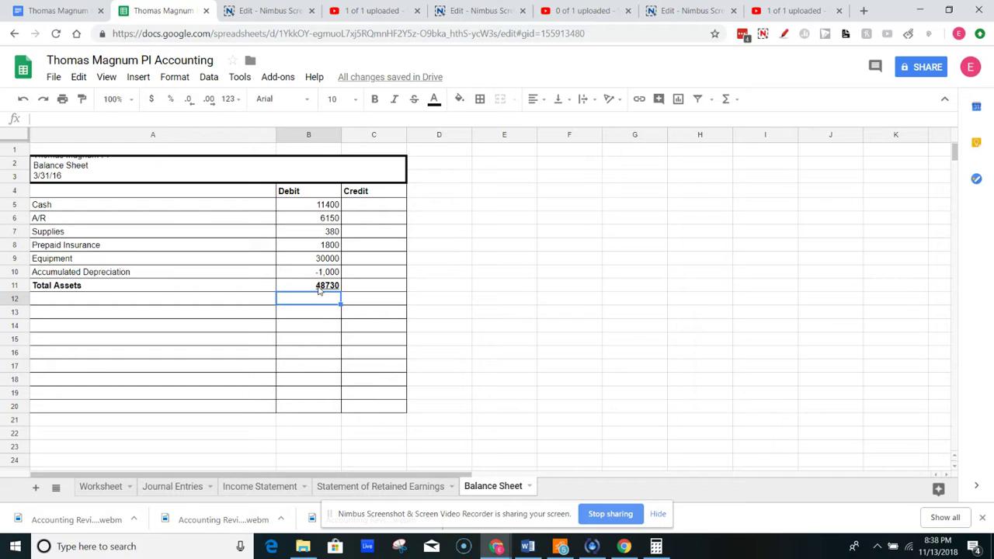
click(232, 302)
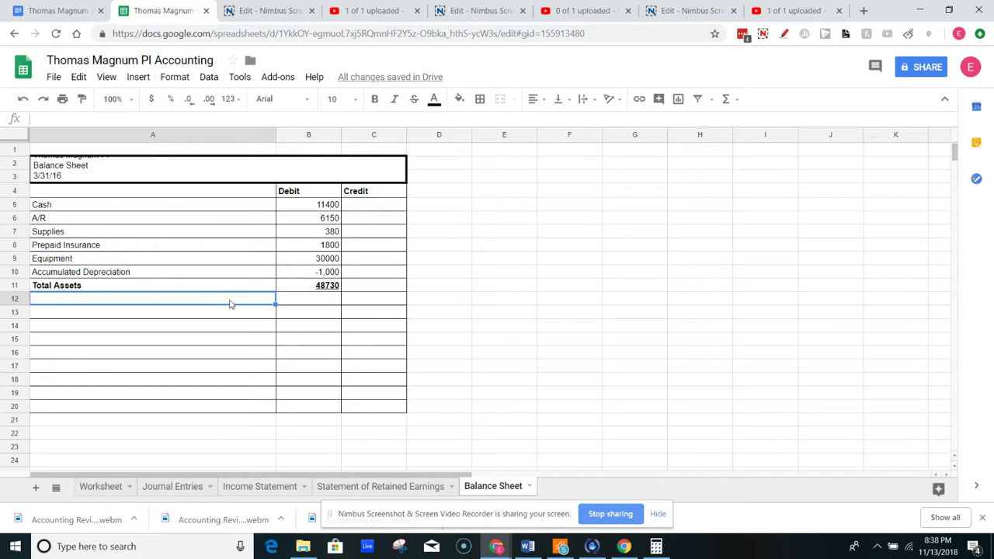
click(333, 288)
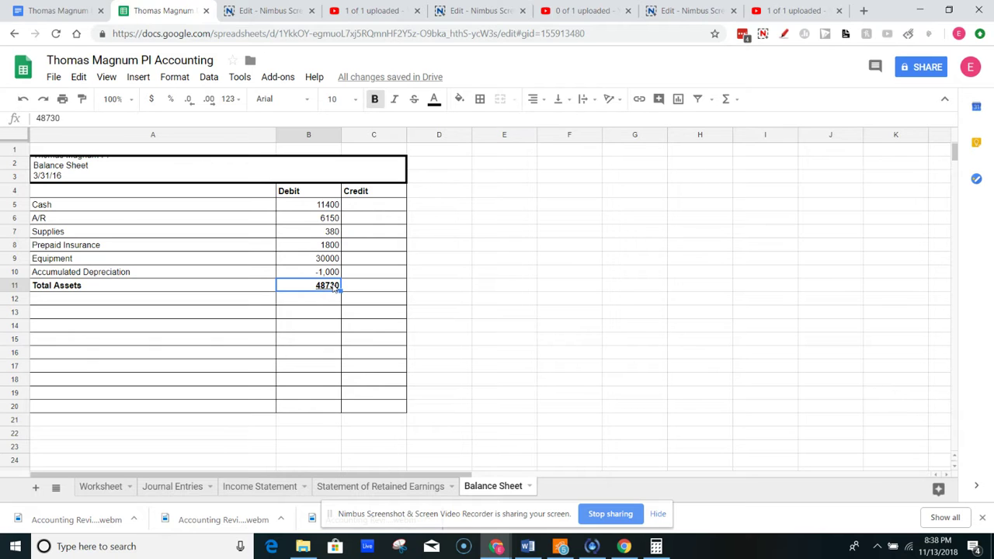
click(243, 304)
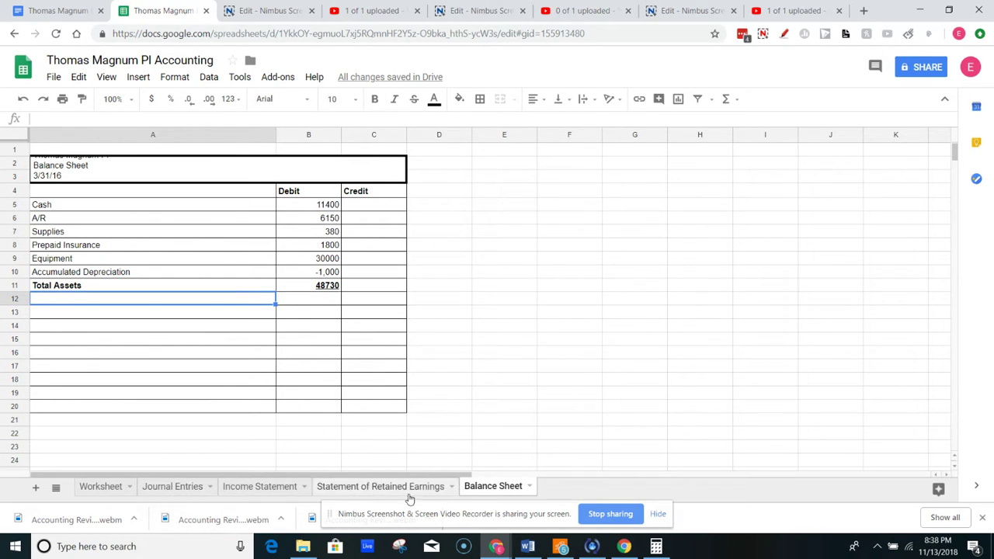
Step: Review the Notes Payable, Accounts Payable and Common Stock entries in the Balance Sheet credit column of the Worksheet sheet
click(114, 485)
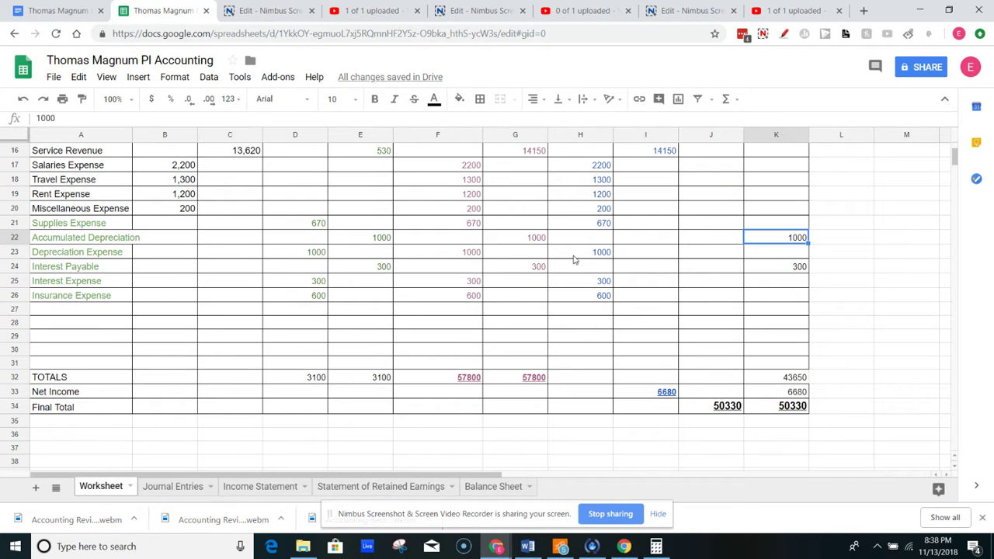
scroll(575, 261, up, 2)
scroll(785, 177, up, 2)
click(798, 278)
click(789, 306)
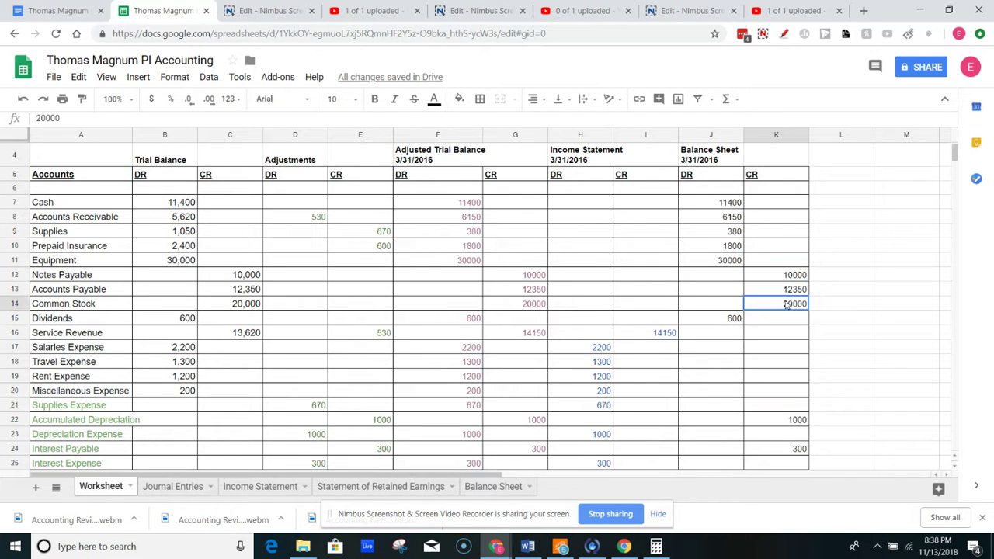
click(788, 276)
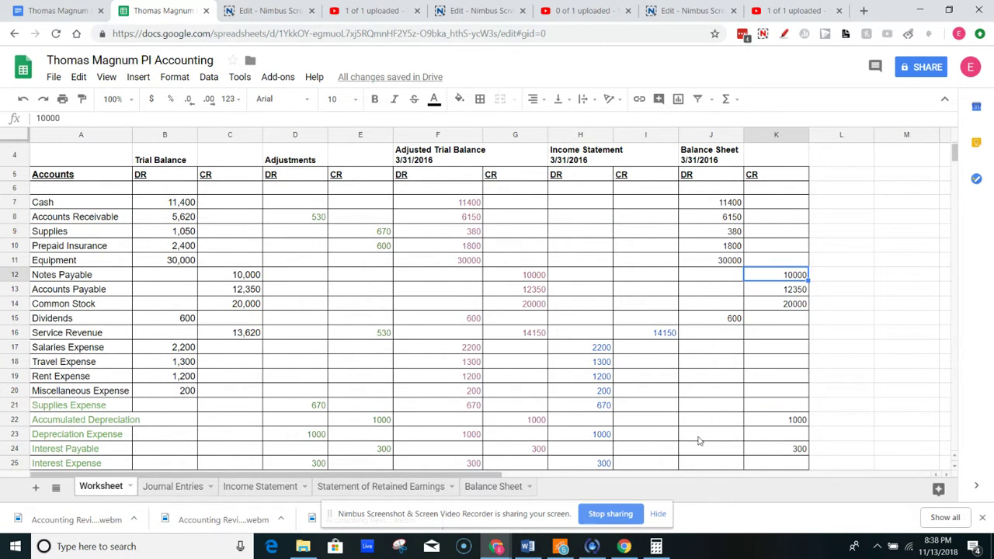
click(793, 298)
click(793, 276)
click(795, 290)
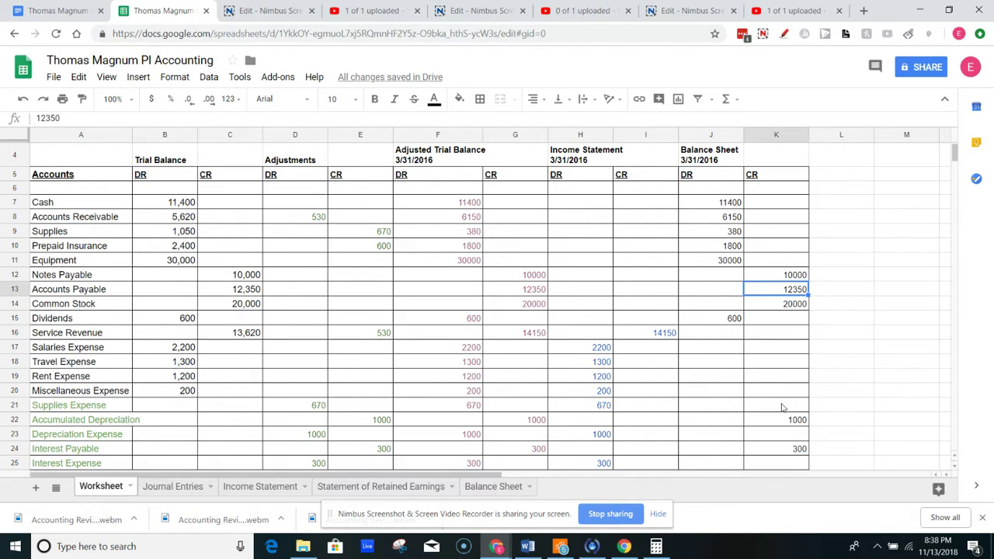
Step: Check the Worksheet's Interest Payable credit, and add Notes Payable with a credit of 10000 in row 12 of the Balance Sheet
click(801, 452)
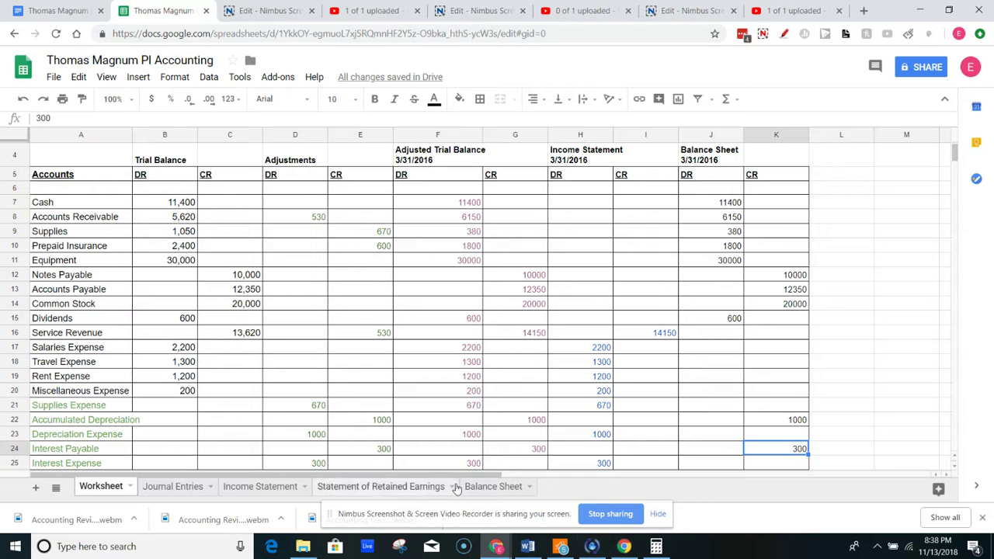
click(487, 487)
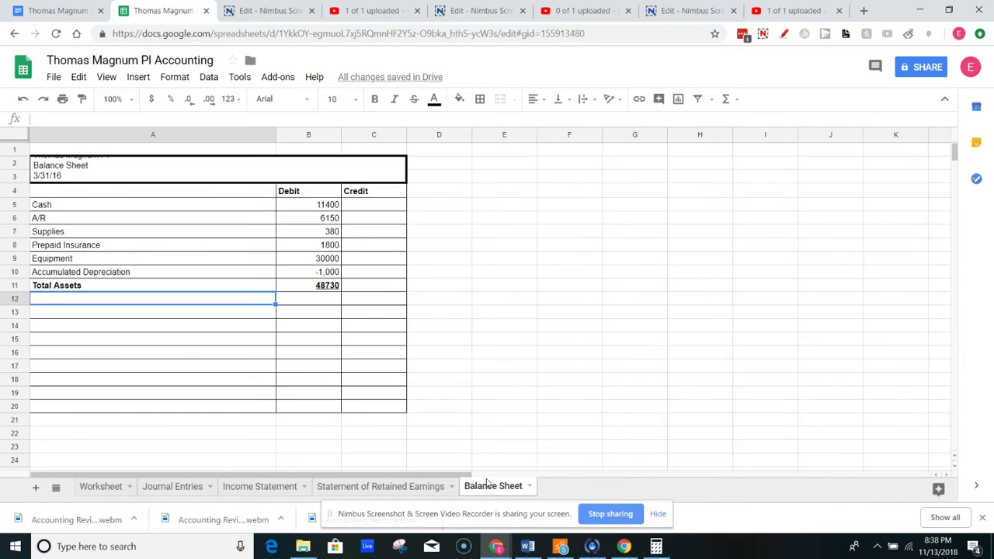
text(Notes Payable)
key(Tab)
key(Tab)
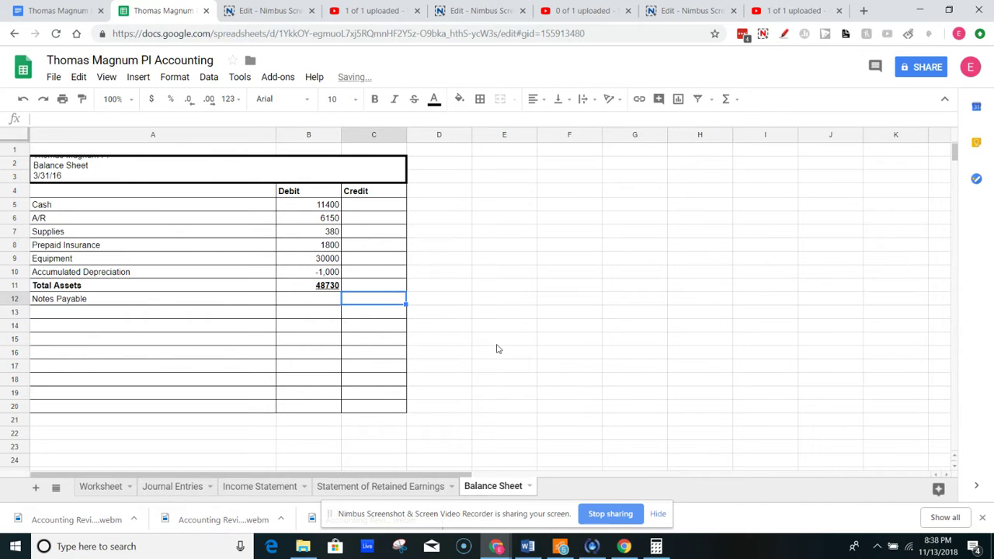
text(10000)
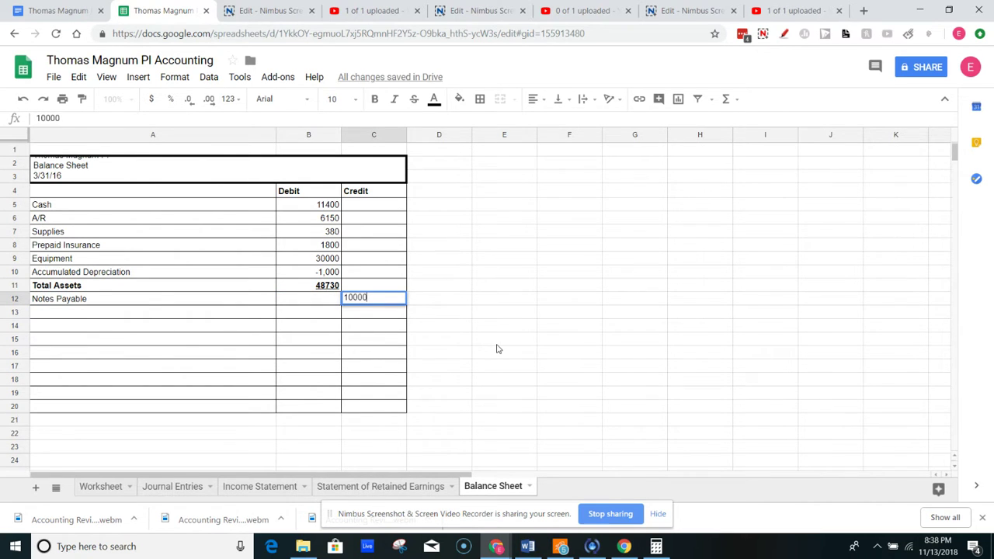
key(Return)
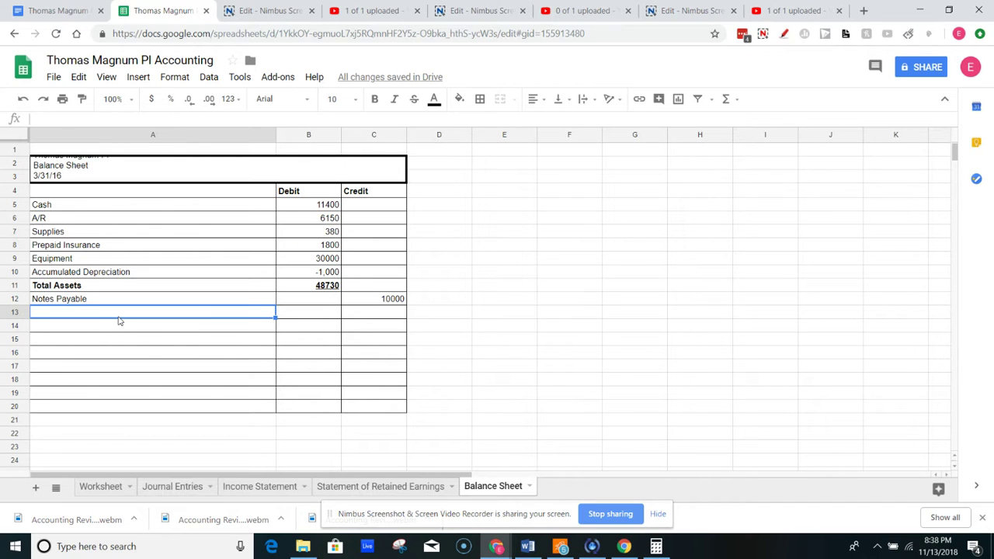
Step: Add A/P with a credit of 12350 in row 13 of the Balance Sheet
text(A/)
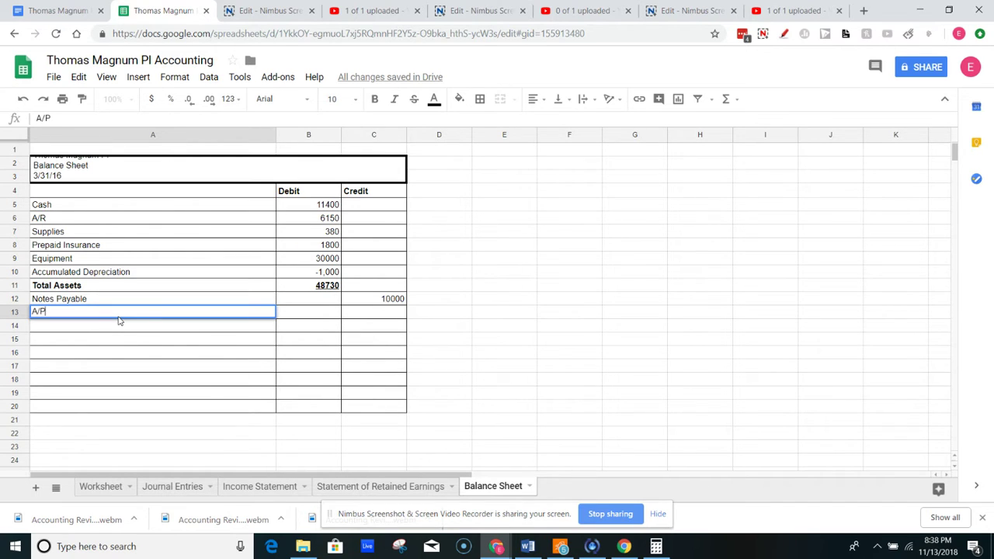
text(P)
key(Tab)
key(Tab)
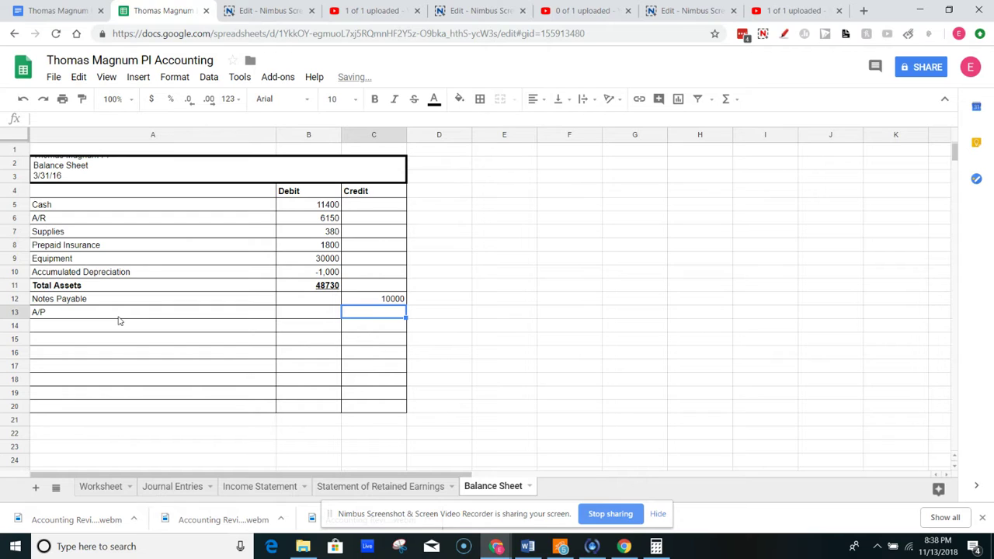
text(12350)
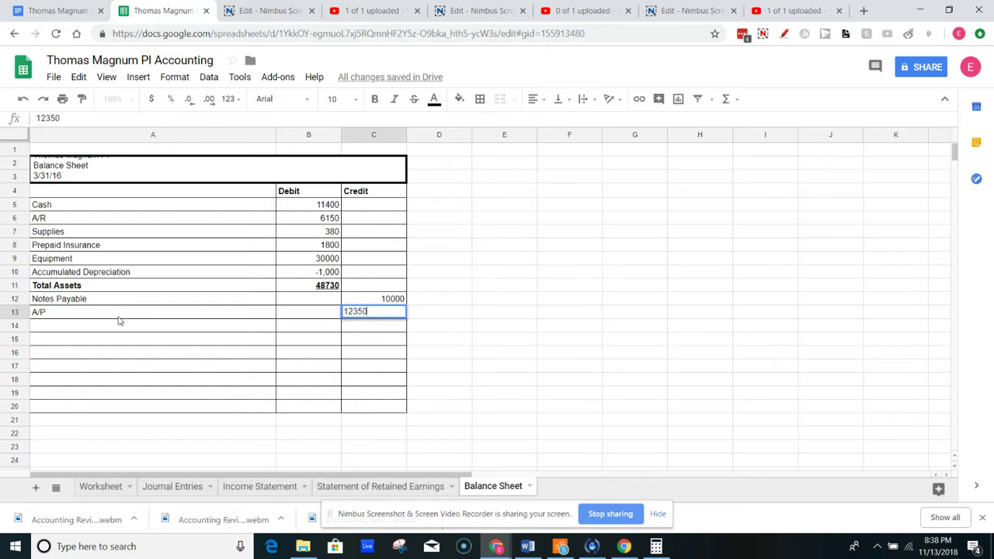
key(Return)
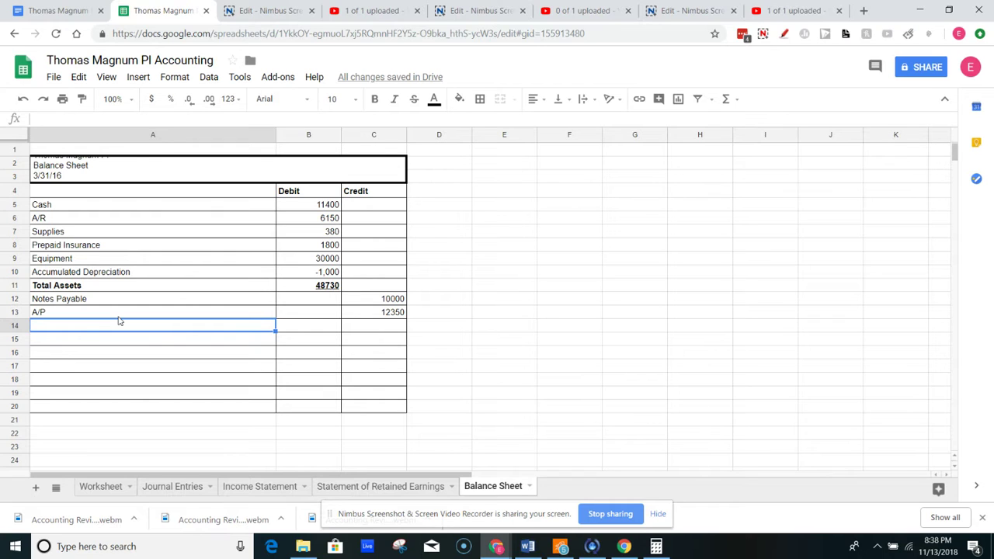
Step: Add Interest Payable with a credit of 300 in row 14 of the Balance Sheet
text(Interest Payable)
key(Tab)
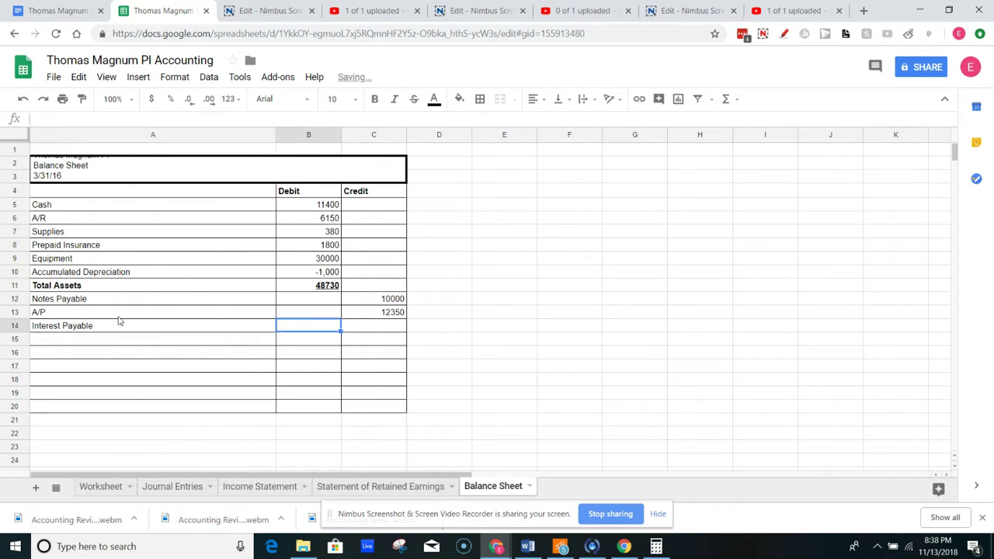
key(Tab)
text(300)
key(Return)
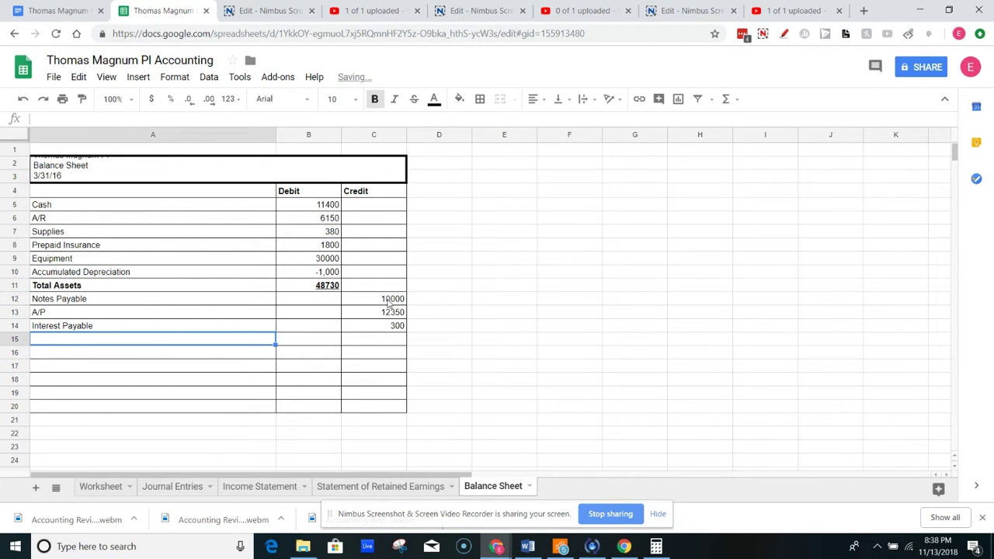
Step: Label row 15 of the Balance Sheet as Total Liabilities
text(Total Liabilit)
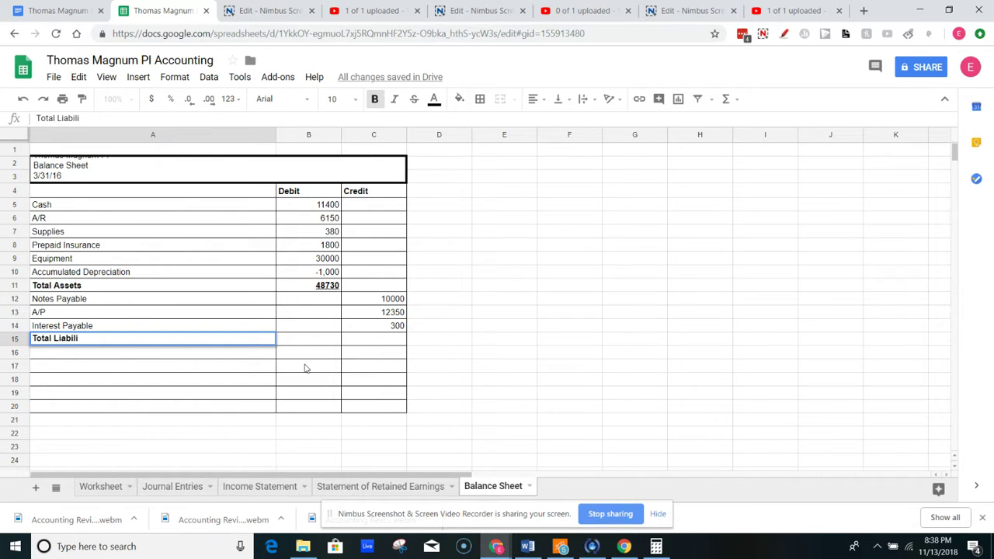
text(ies)
key(Tab)
key(Tab)
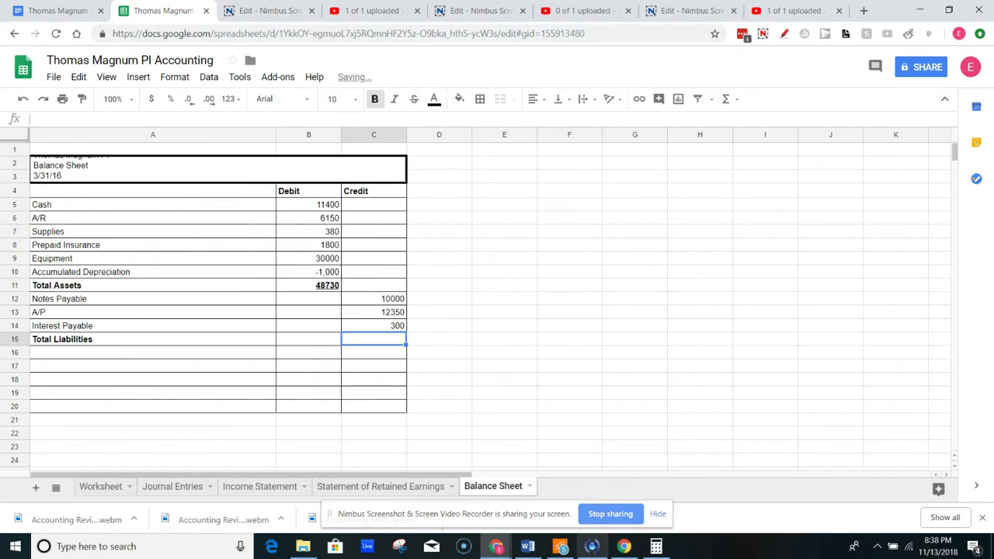
Step: In Calculator, add 10000, 12350 and 300 to work out the total liabilities
click(655, 547)
click(501, 311)
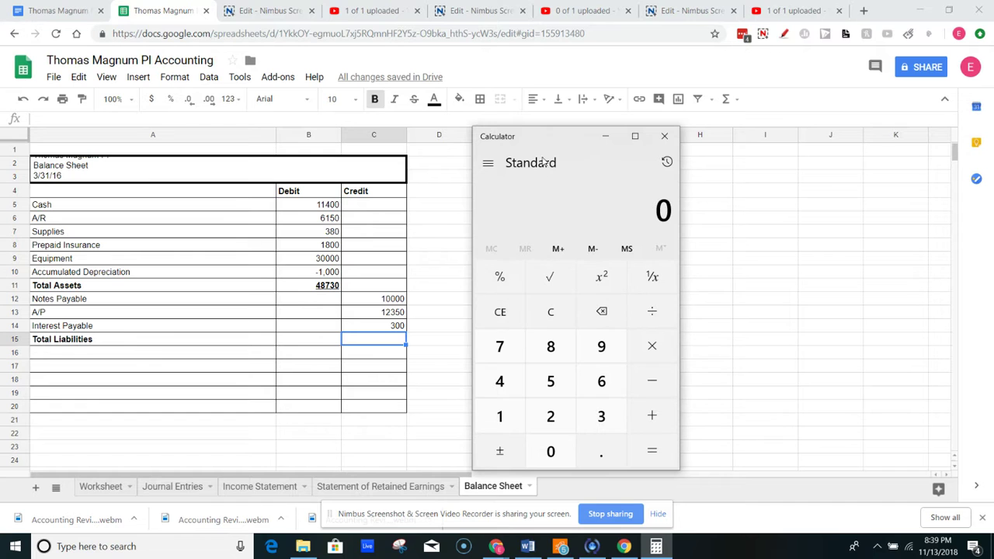
drag(538, 132, 576, 138)
text(10000)
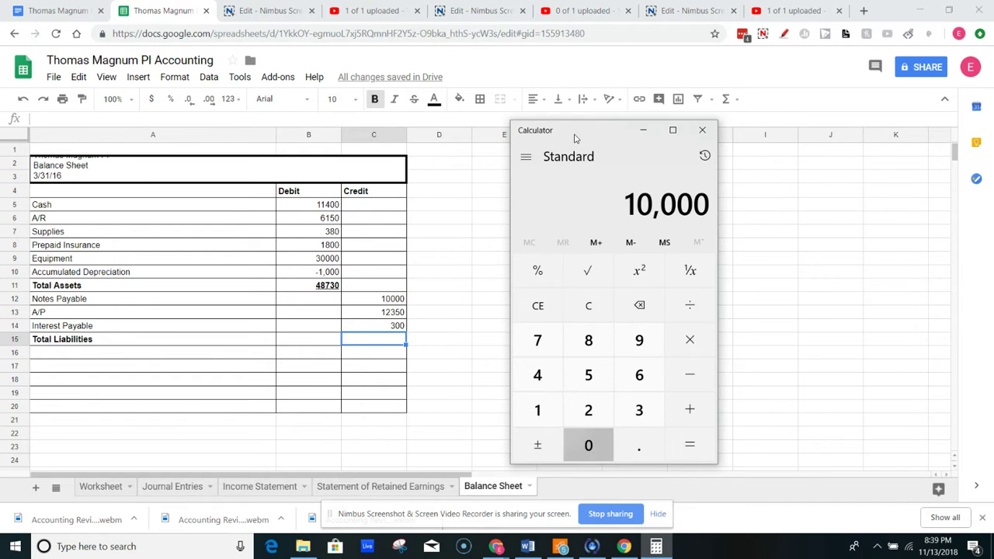
text(+12350+)
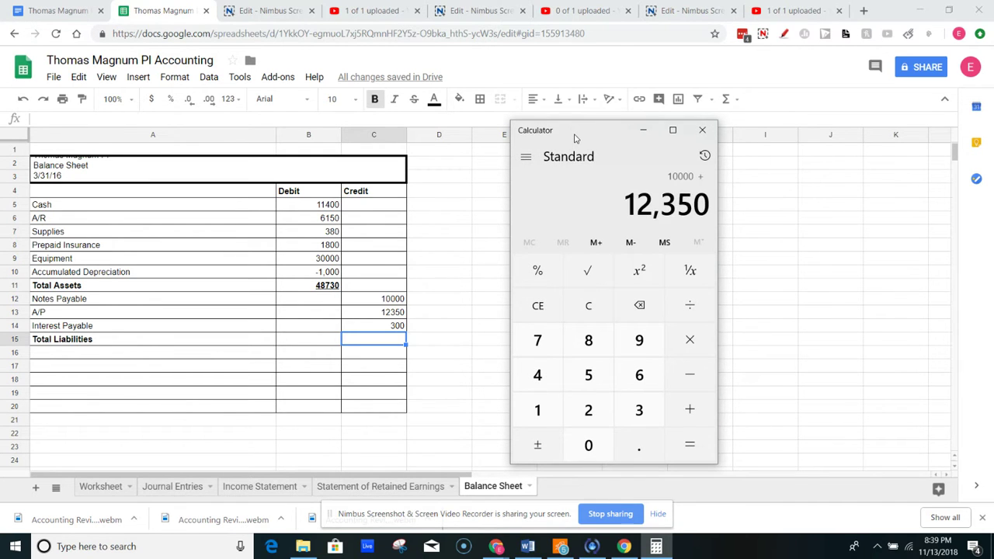
text(300)
key(Return)
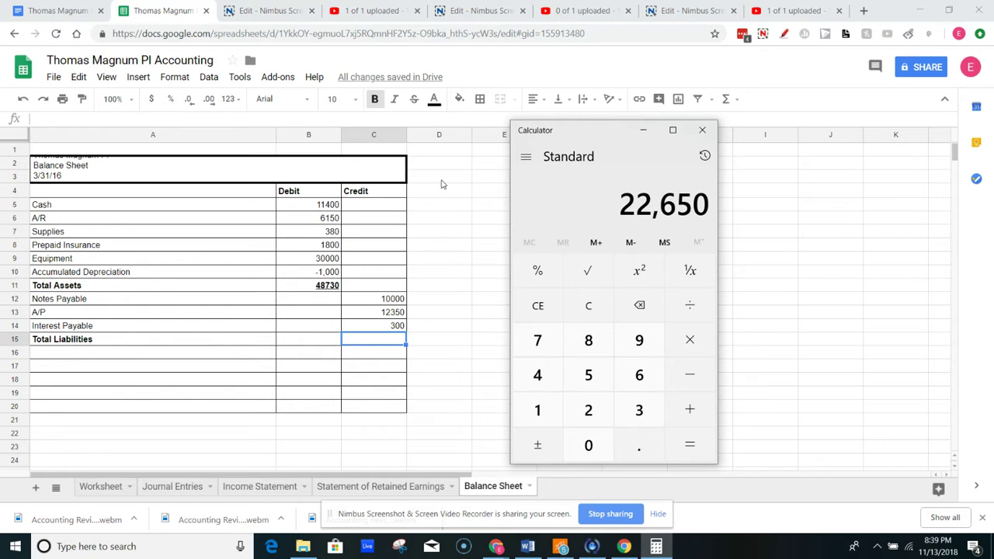
Step: Return to the spreadsheet, enter 22650 as the Total Liabilities credit in C15, and compare it with Total Assets
click(381, 342)
text(22650)
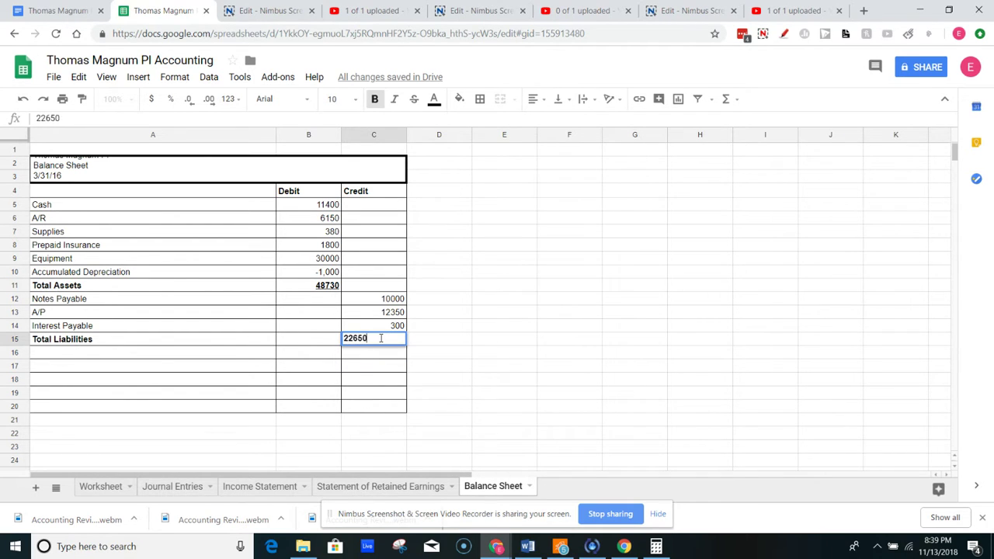
key(Return)
click(165, 359)
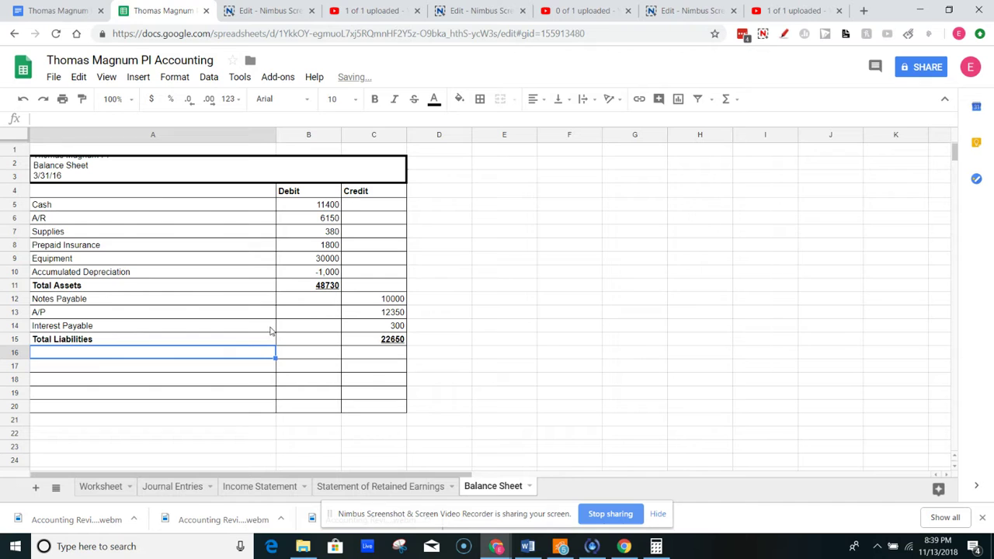
click(384, 340)
click(323, 287)
click(392, 344)
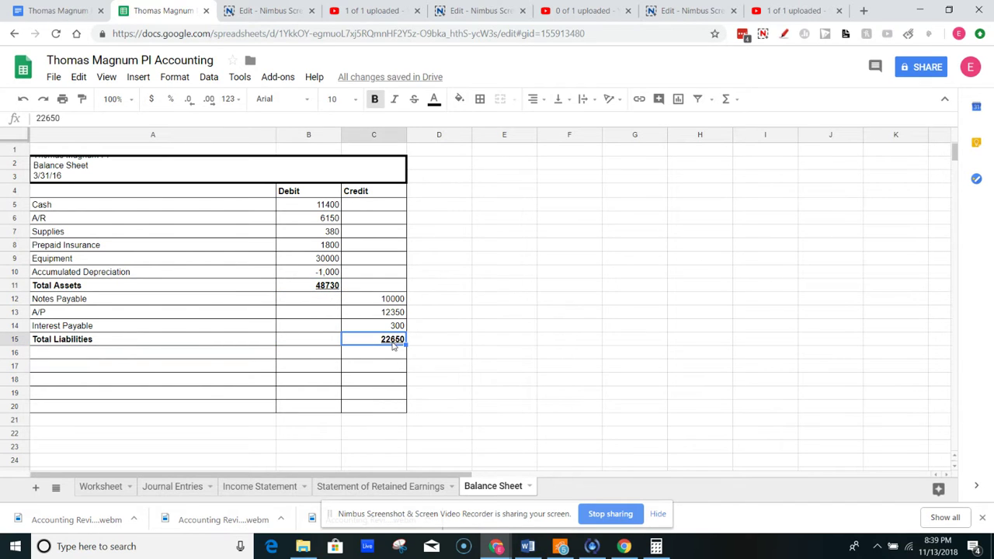
Step: Label row 16 of the Balance Sheet as Common Stock
click(167, 358)
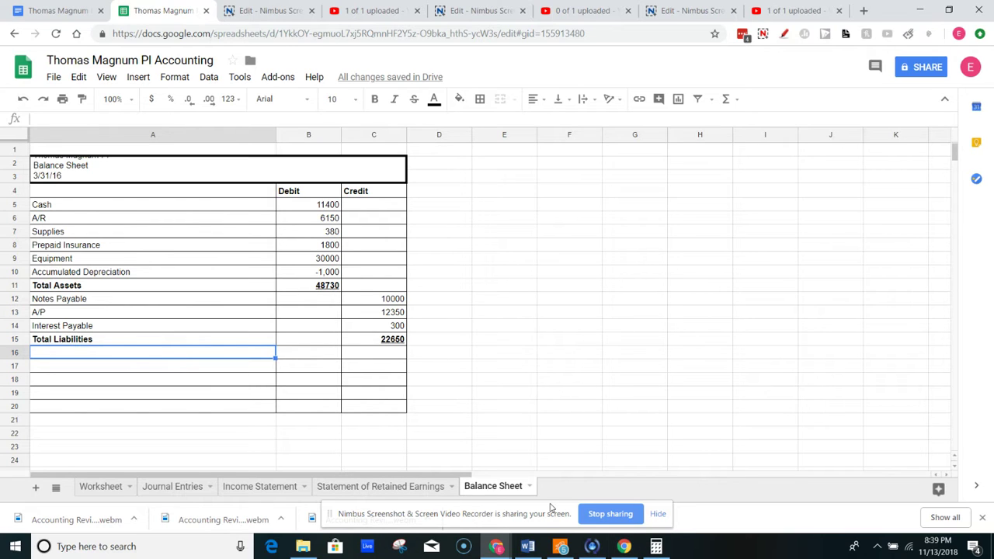
text(Common Stock)
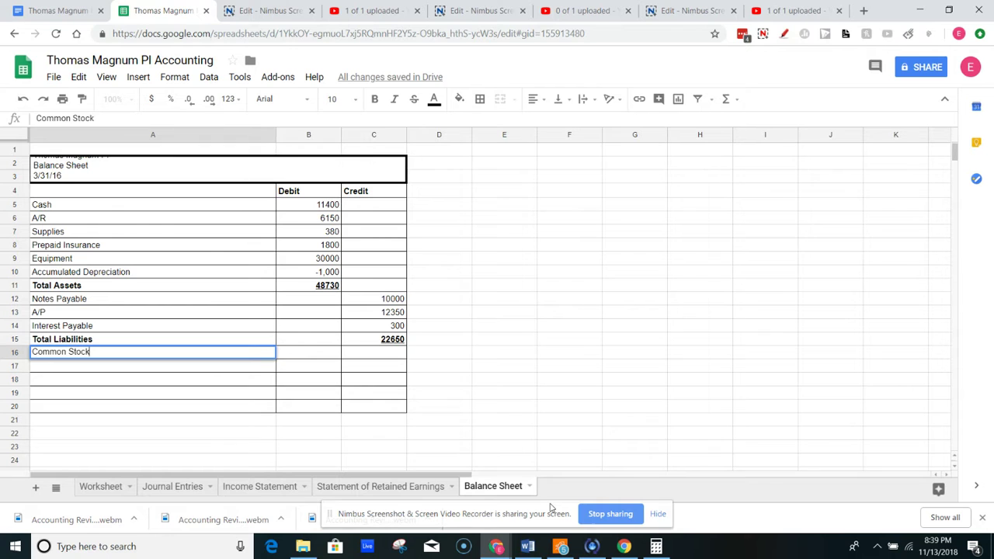
key(Tab)
key(Tab)
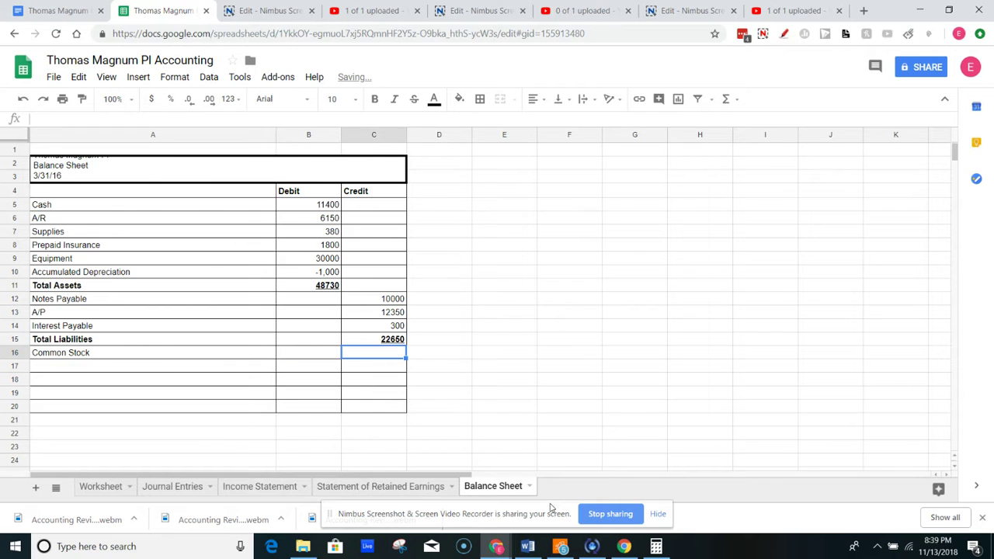
Step: Look up the Common Stock credit on the Worksheet sheet and enter 20000 in C16 of the Balance Sheet
click(91, 487)
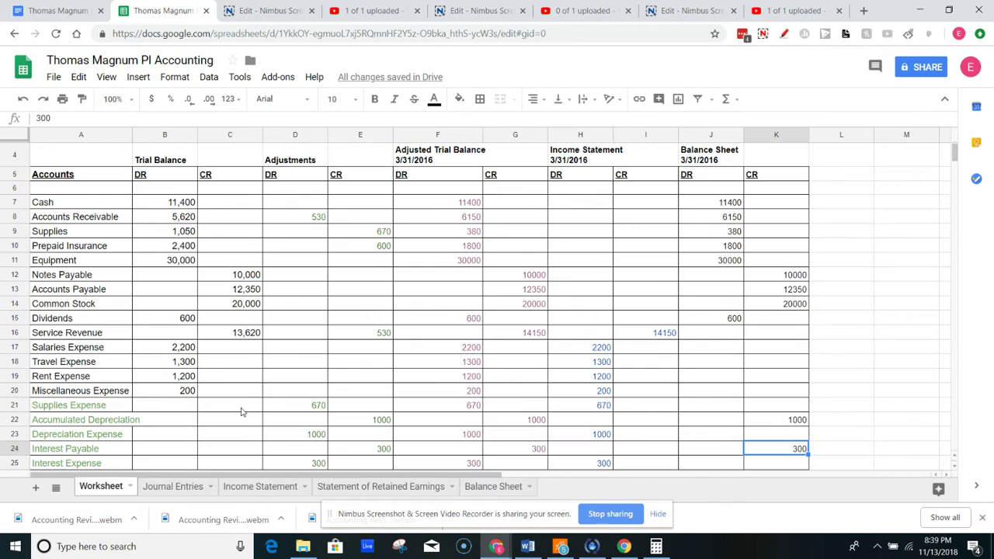
click(800, 303)
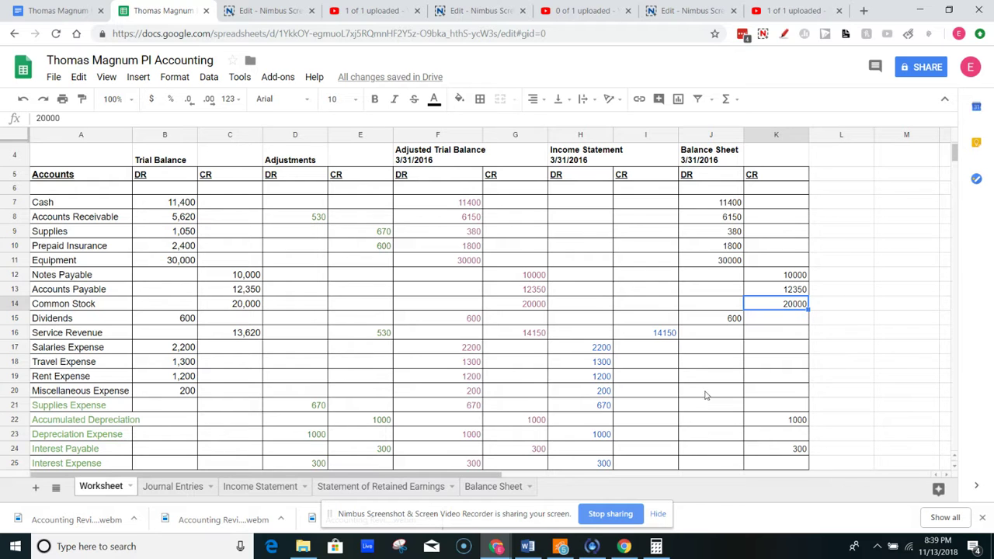
click(489, 487)
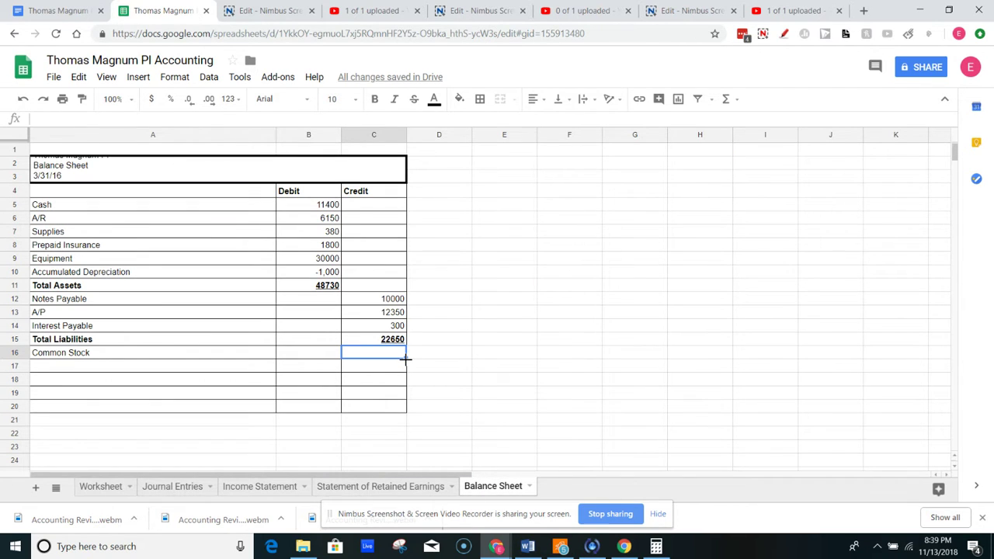
text(20000)
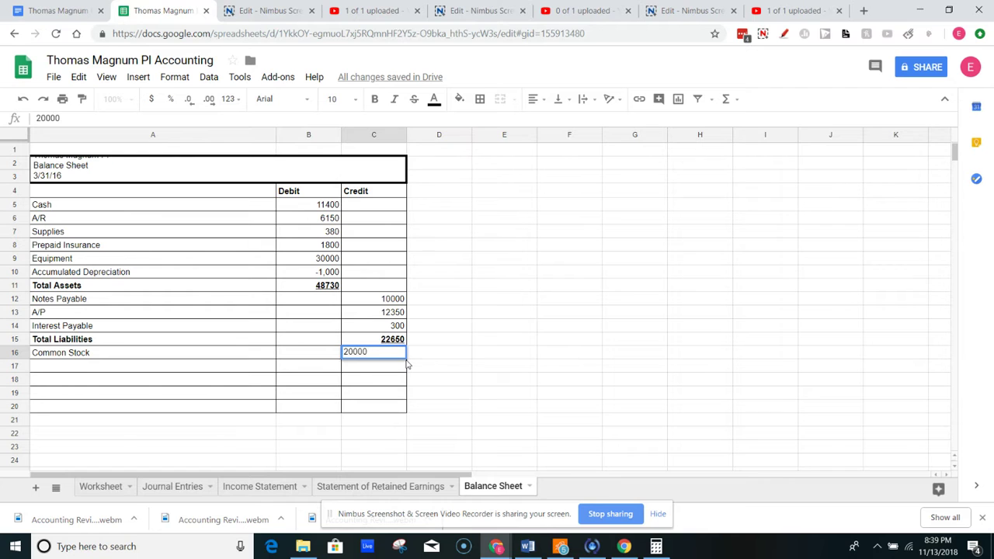
key(Return)
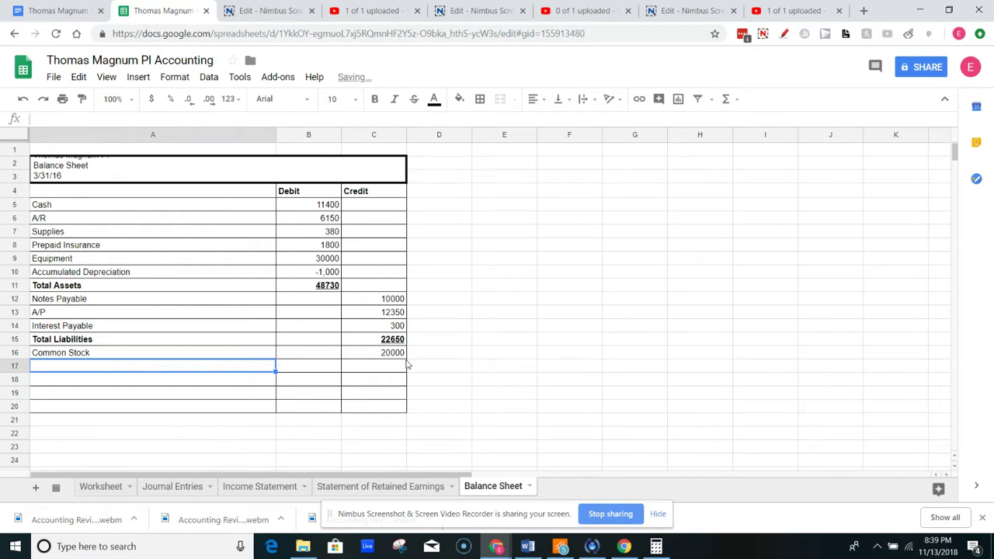
Step: Label row 17 of the Balance Sheet as Ending Retained Earnings
text(Retained)
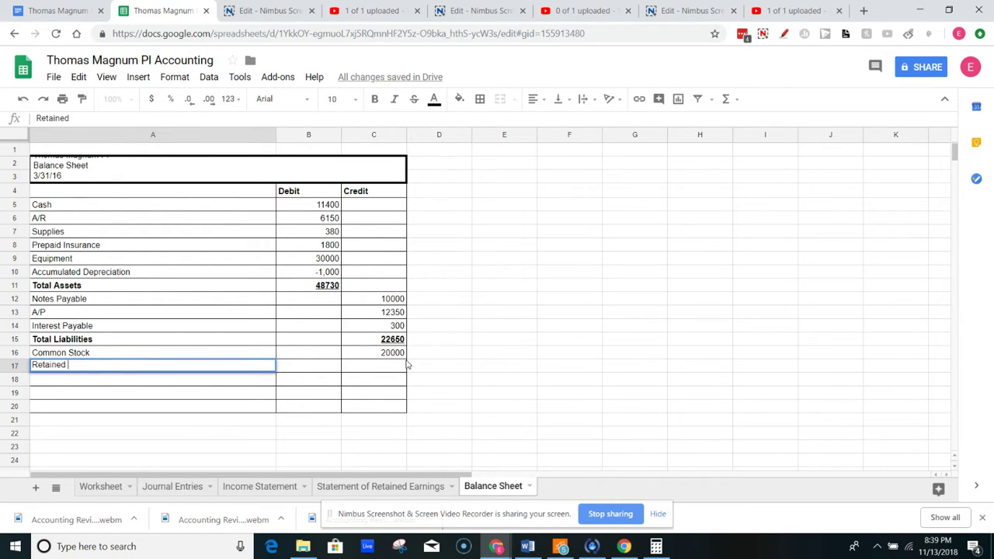
key(BackSpace)
key(BackSpace)
key(BackSpace)
key(BackSpace)
key(BackSpace)
text(Ending Retained Earnings)
key(Tab)
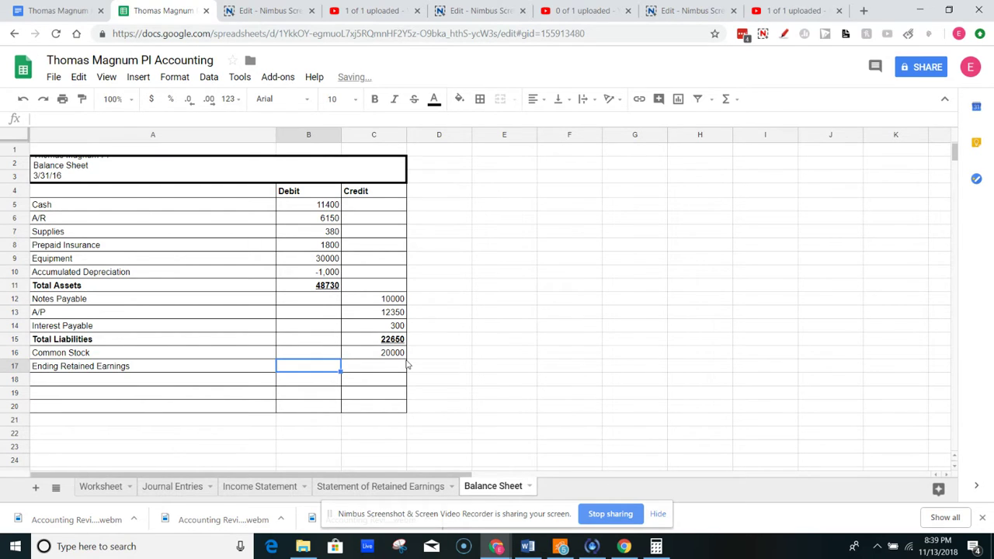
key(Left)
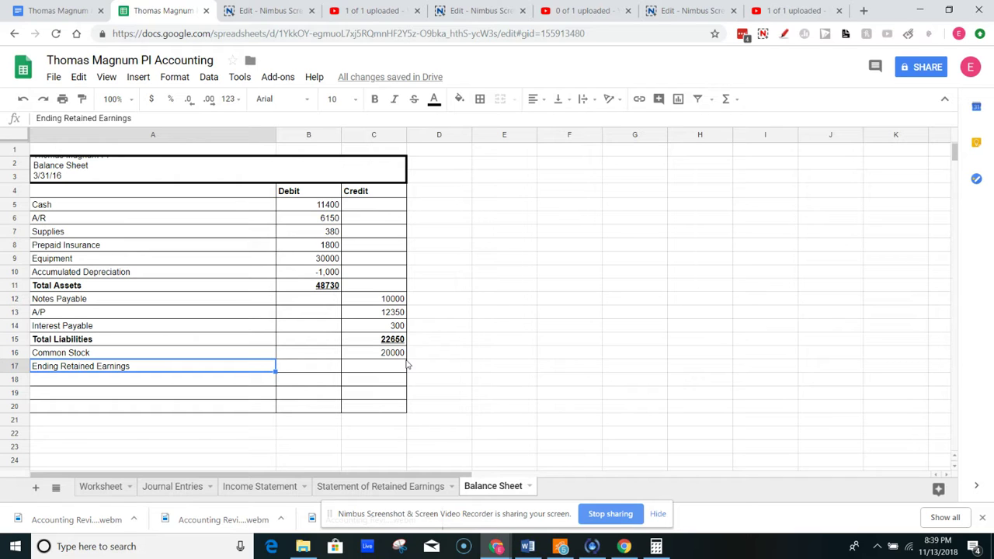
Step: Look up Ending Retained Earnings on the Statement of Retained Earnings sheet and enter 6080 in C17 of the Balance Sheet
key(Right)
key(Right)
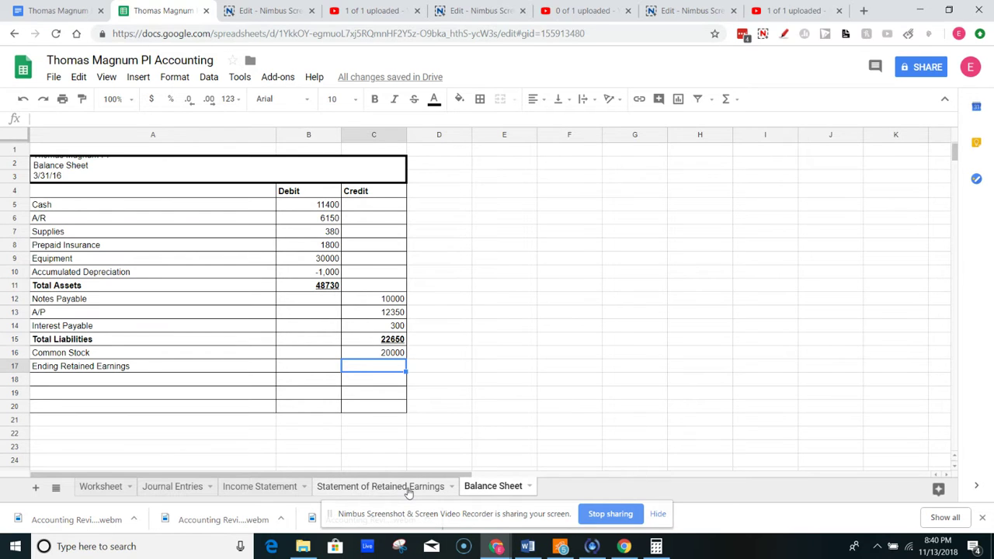
click(380, 486)
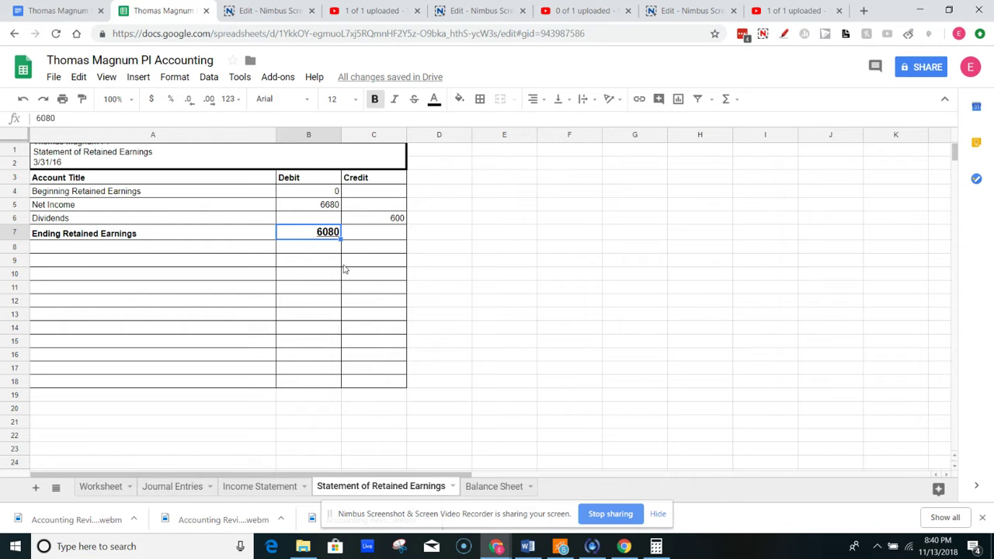
click(497, 487)
text(6080)
key(Return)
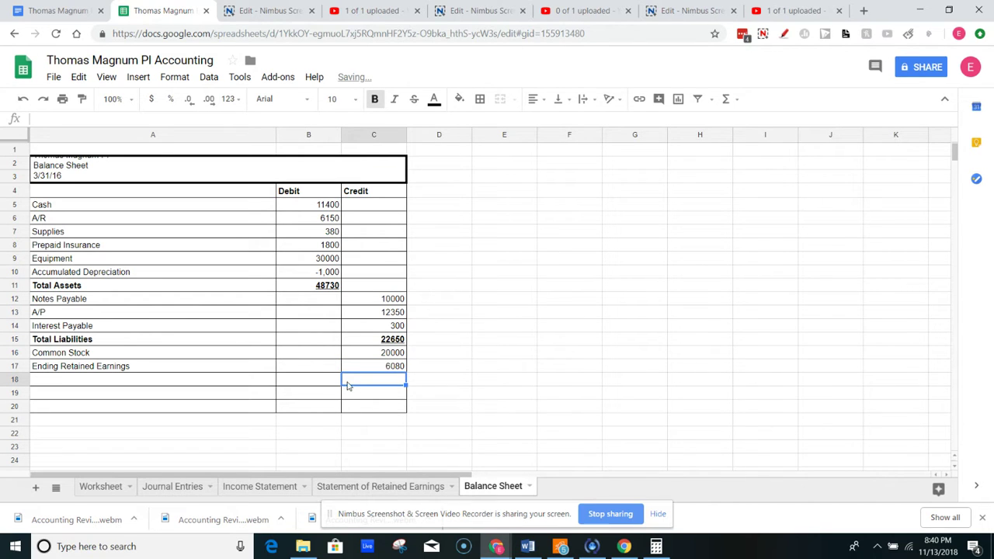
Step: Label row 18 of the Balance Sheet as Total Stockholders Equity
click(87, 379)
text(Total St)
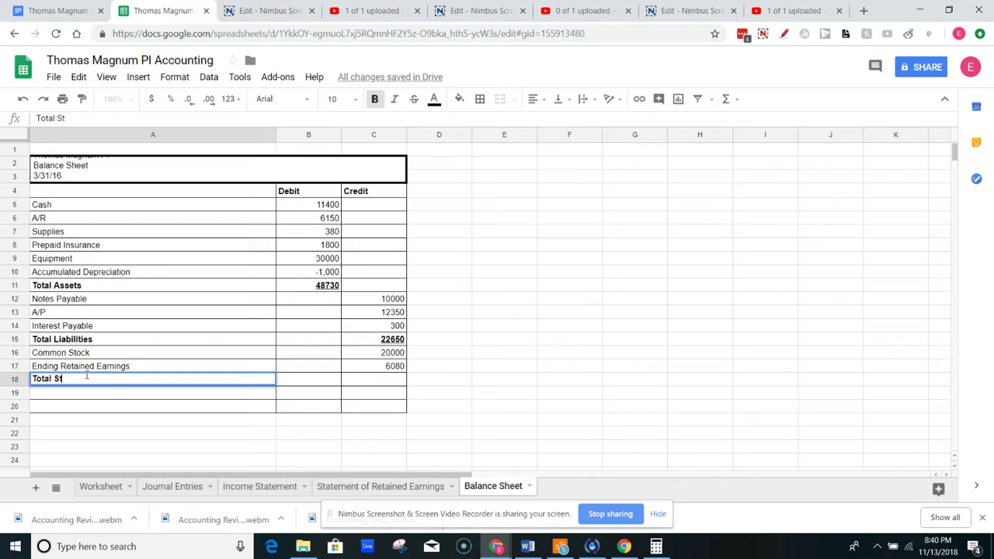
text(ockholders Q Equity)
key(Tab)
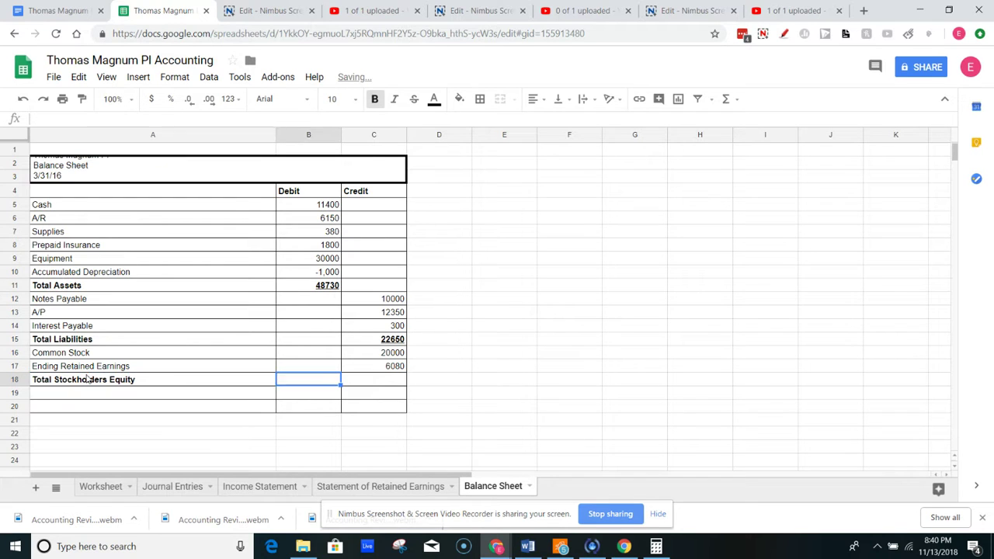
Step: Add 20000 and 6080 in Calculator and enter the total 26080 in C18 of the Balance Sheet
key(Tab)
click(657, 546)
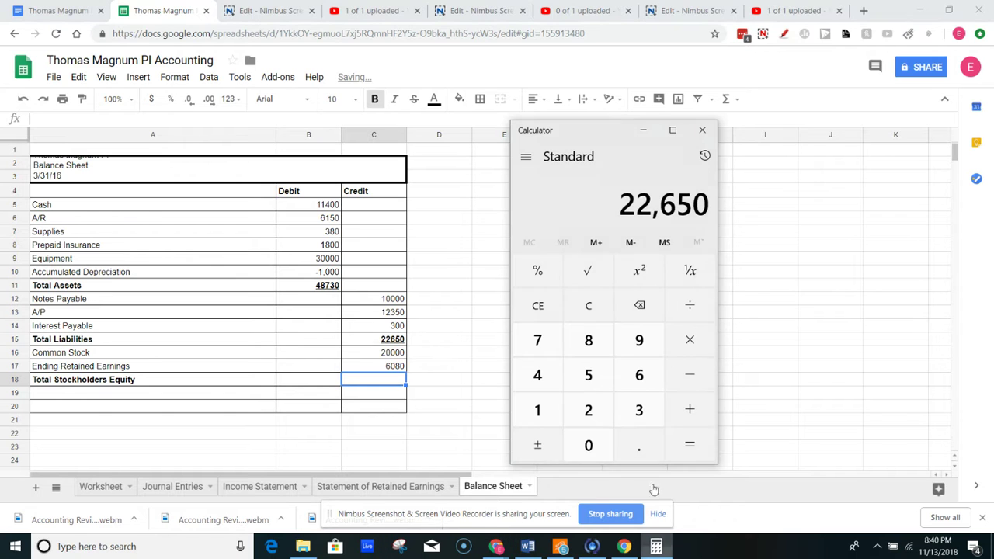
click(547, 305)
text(20000)
text(+6080)
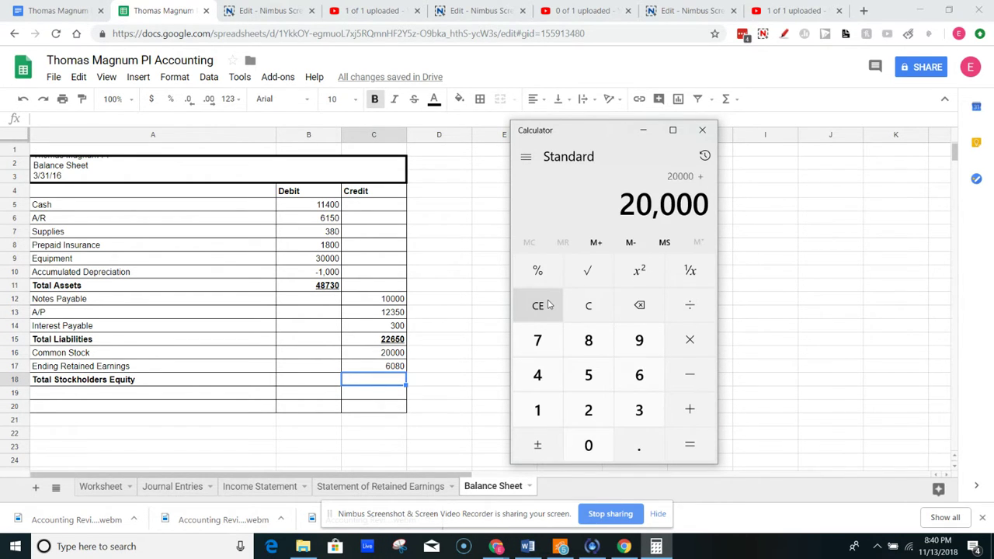
key(Return)
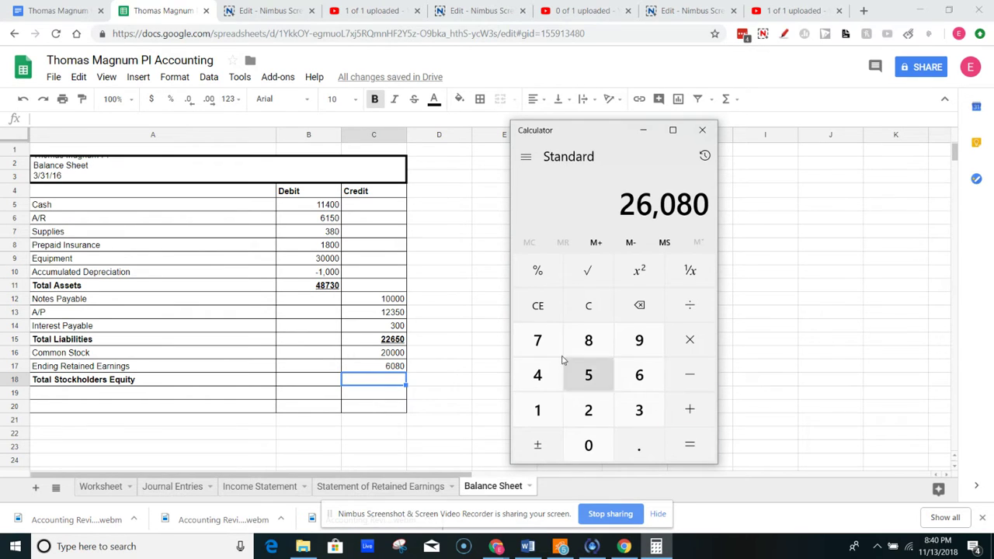
click(392, 390)
text(26080)
key(Return)
Step: Add total liabilities of 22650 and total stockholders equity of 26080 in Calculator
click(656, 547)
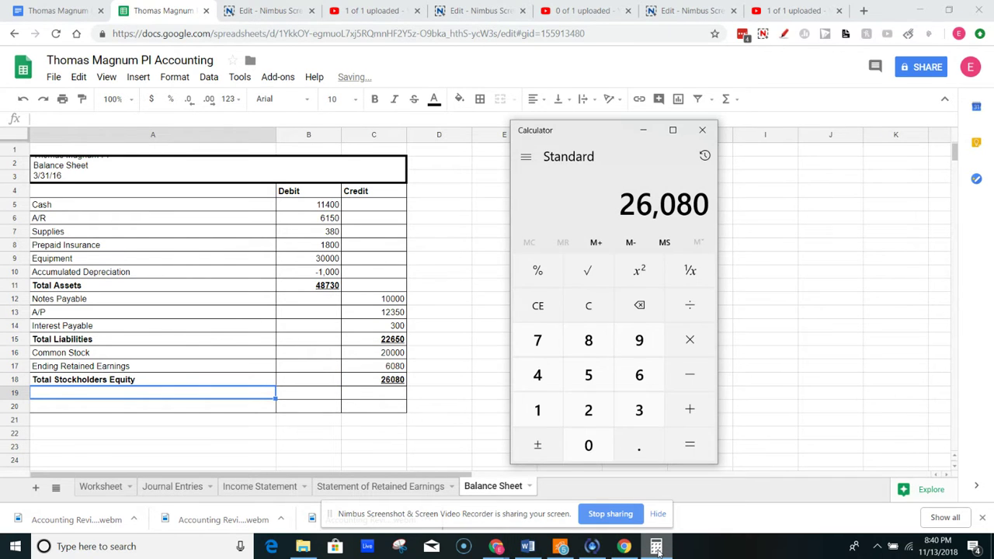
click(371, 393)
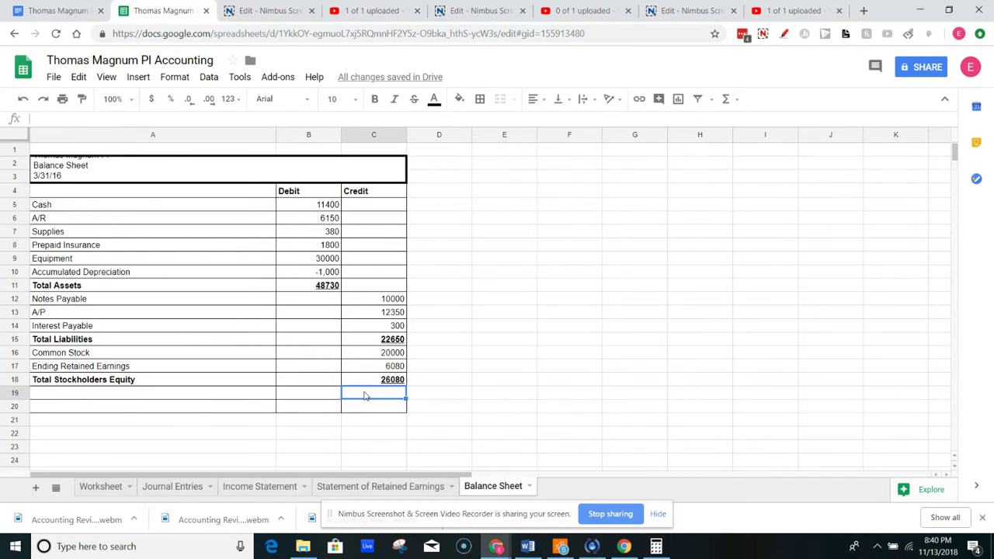
click(656, 547)
click(584, 308)
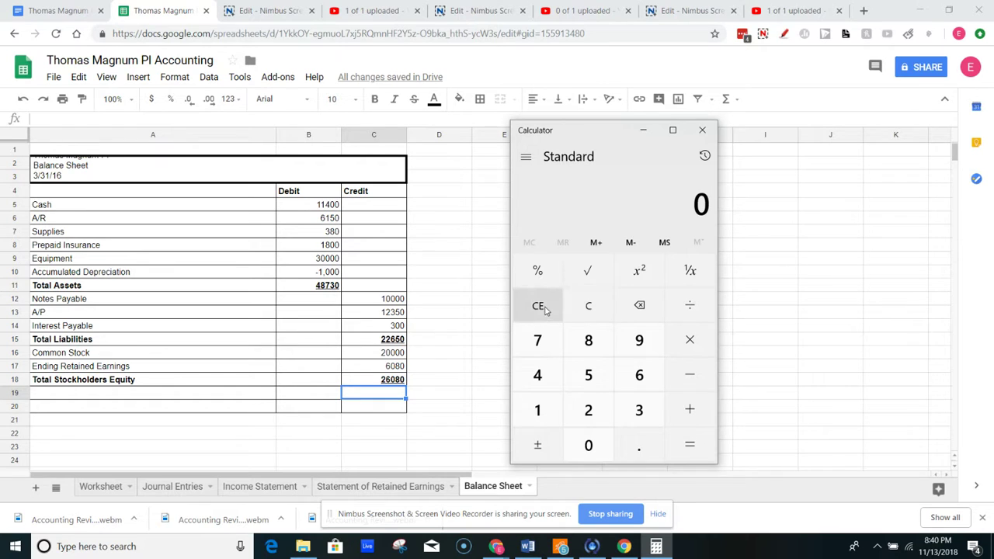
drag(586, 140, 633, 141)
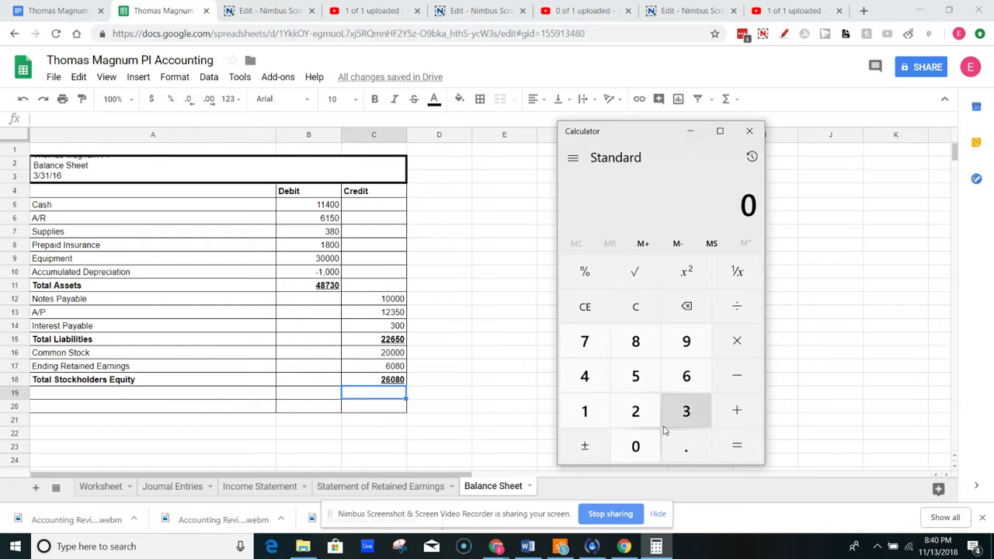
text(22)
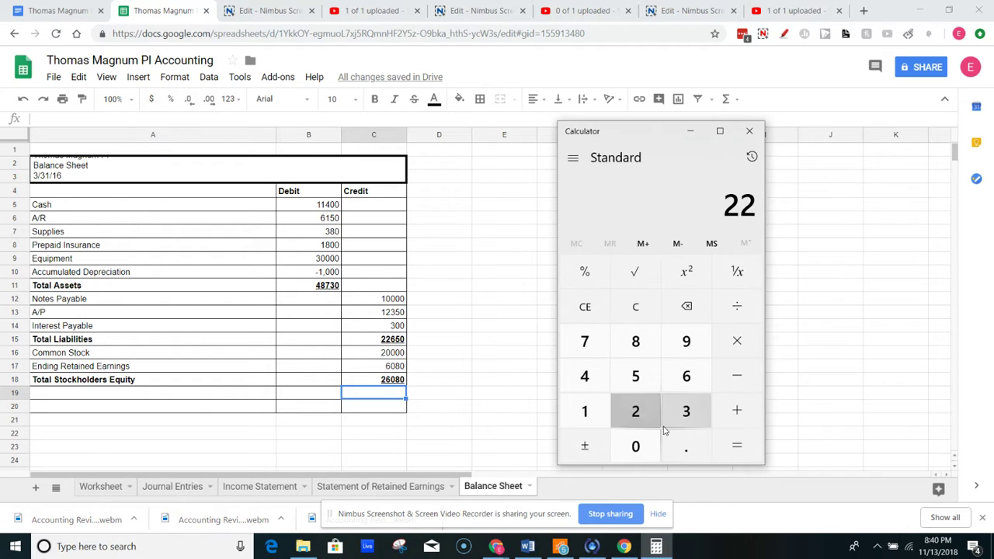
text(,680)
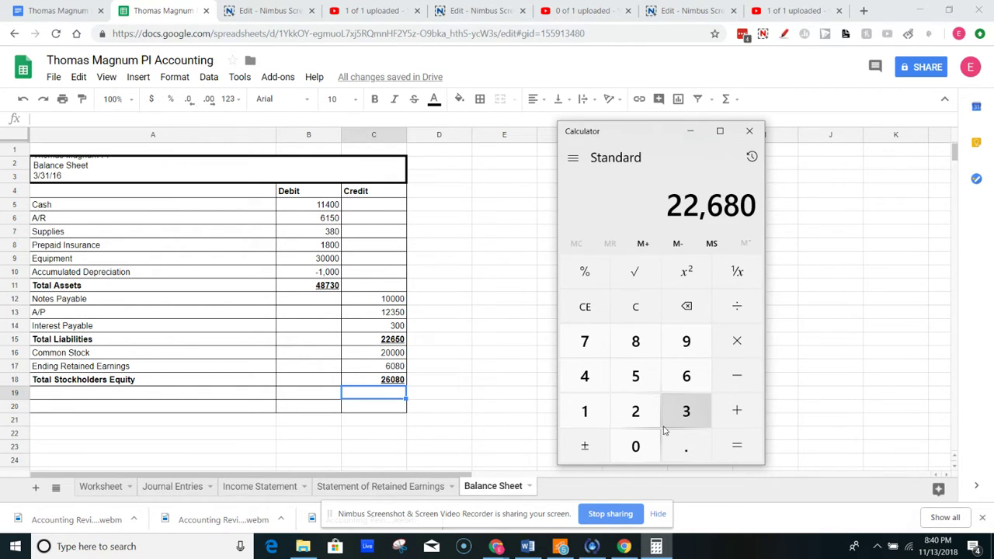
key(BackSpace)
key(BackSpace)
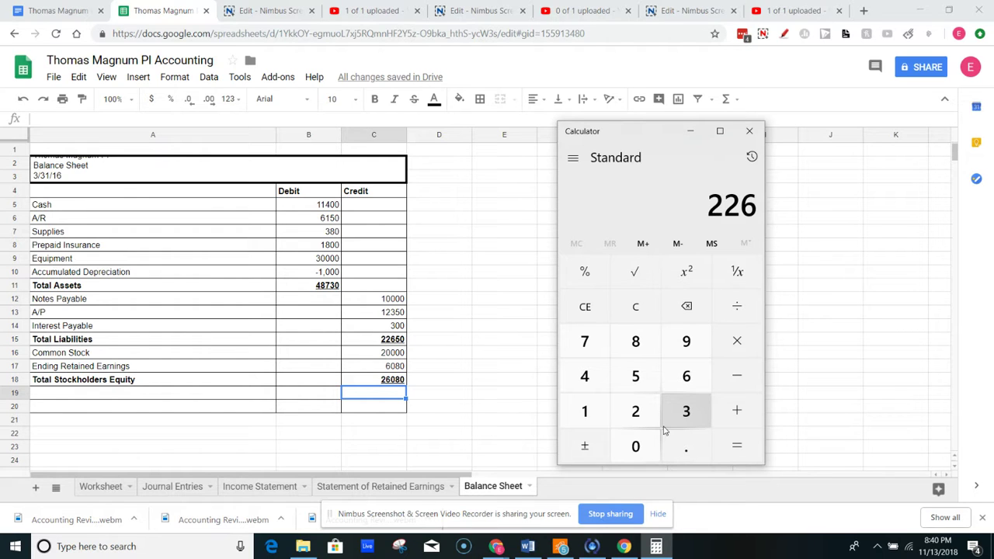
text(50)
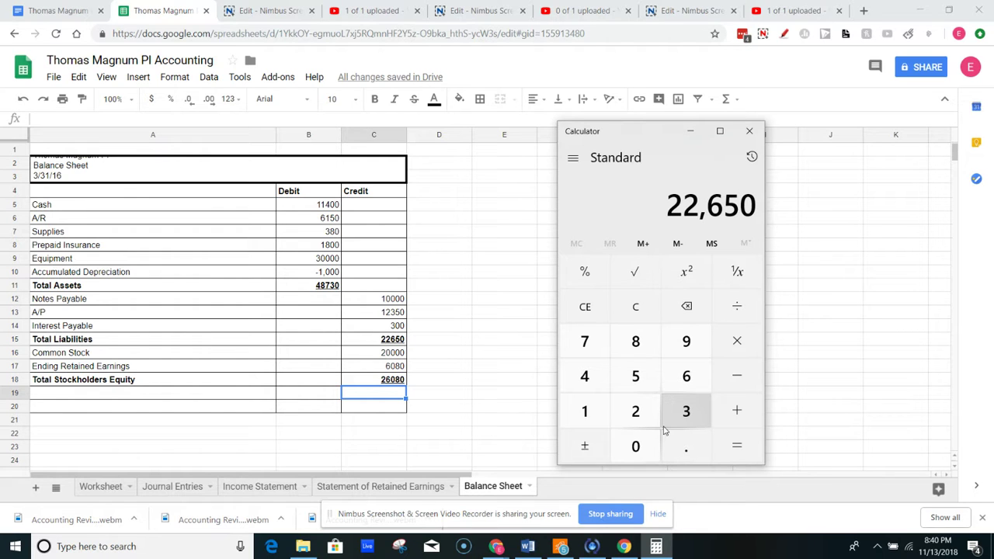
key(plus)
text(2608)
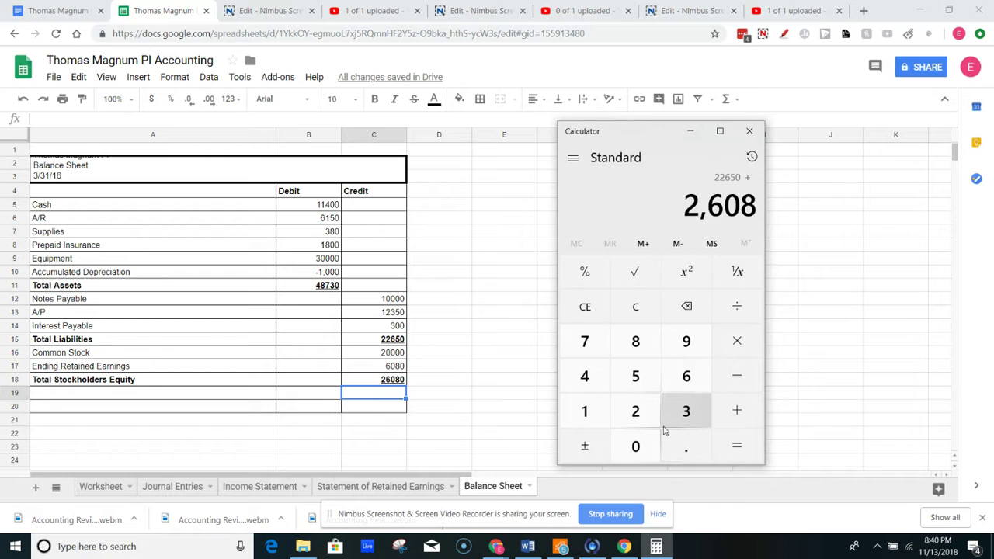
text(0)
key(Return)
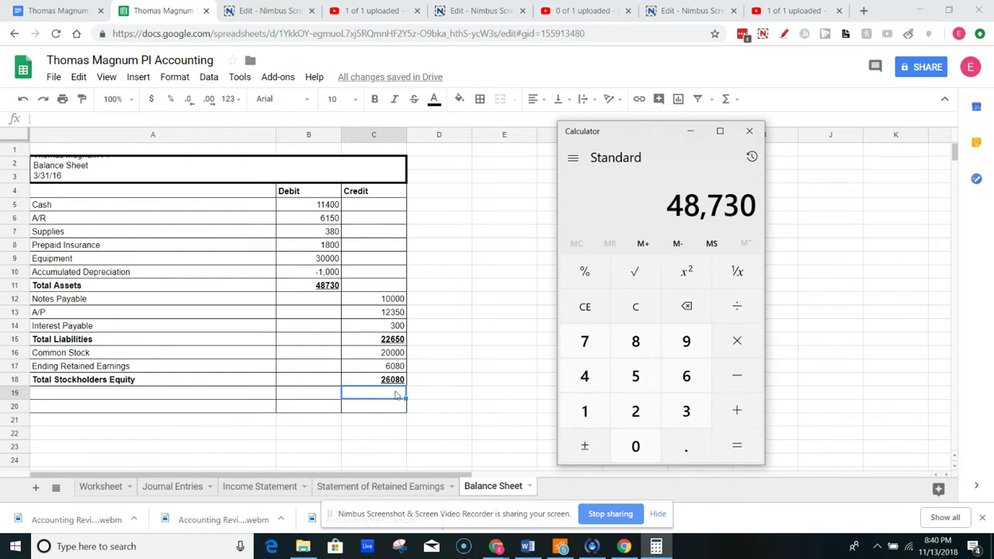
Step: Enter 48730 in C19 of the Balance Sheet and make it bold
click(392, 395)
text(48730)
key(Return)
click(392, 394)
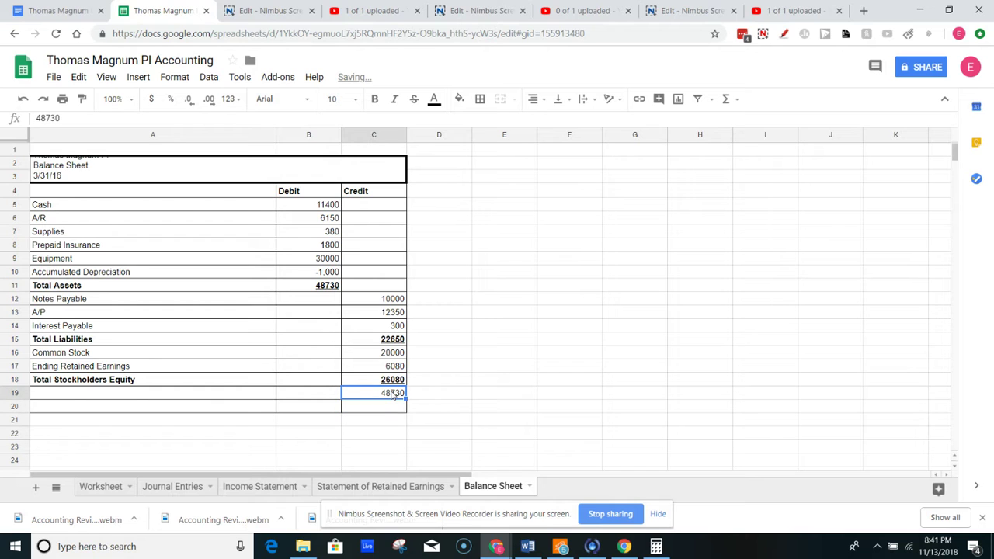
key(ctrl+b)
Step: Label row 19 in bold as Total Liabilities + Stockholder's Equity and underline the total in C19
click(165, 393)
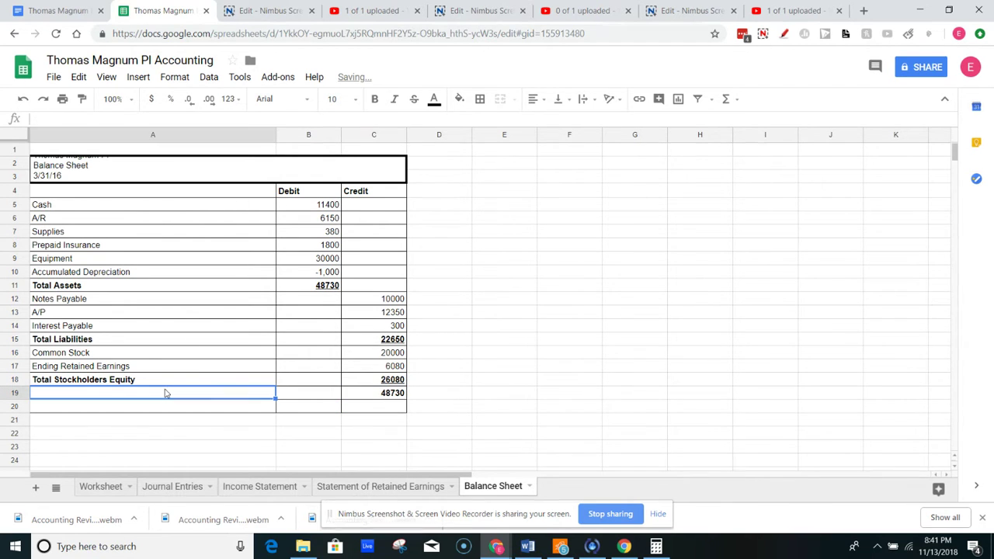
text(Total Liabilities)
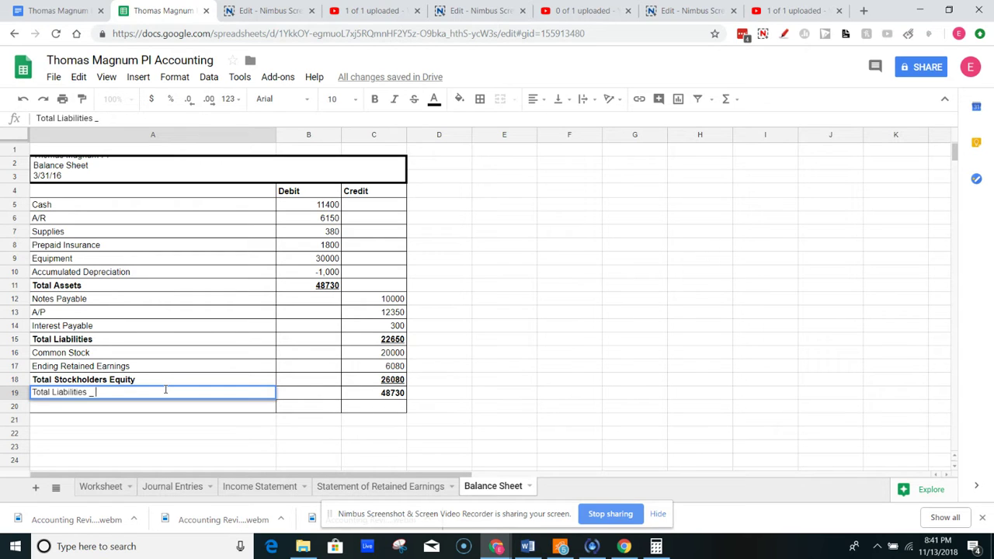
text( + Stockholder's Equity)
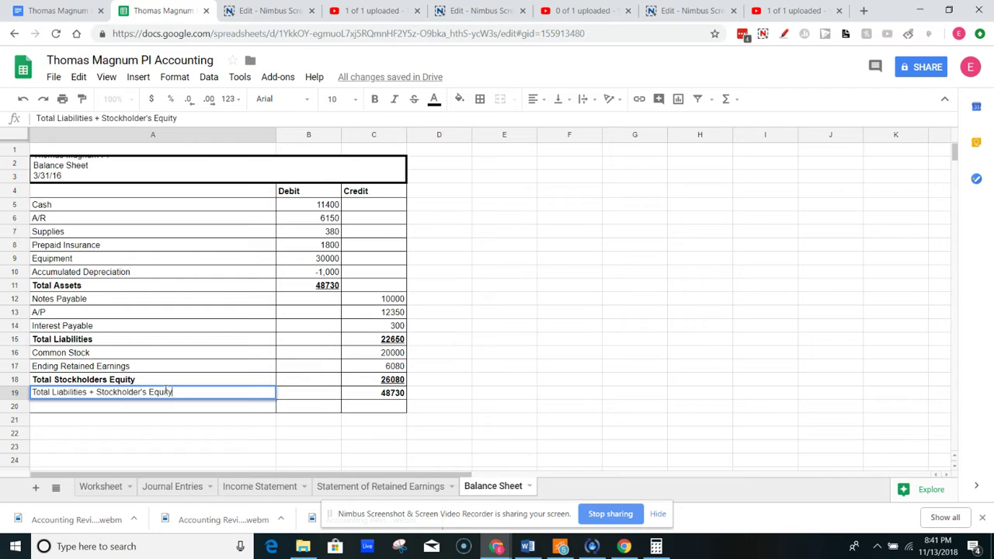
key(Return)
click(165, 393)
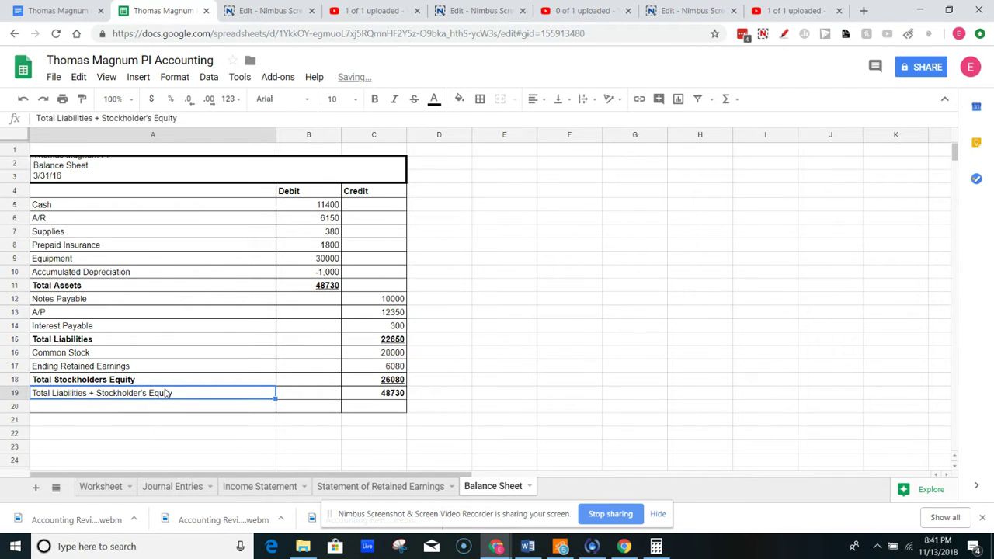
key(ctrl+b)
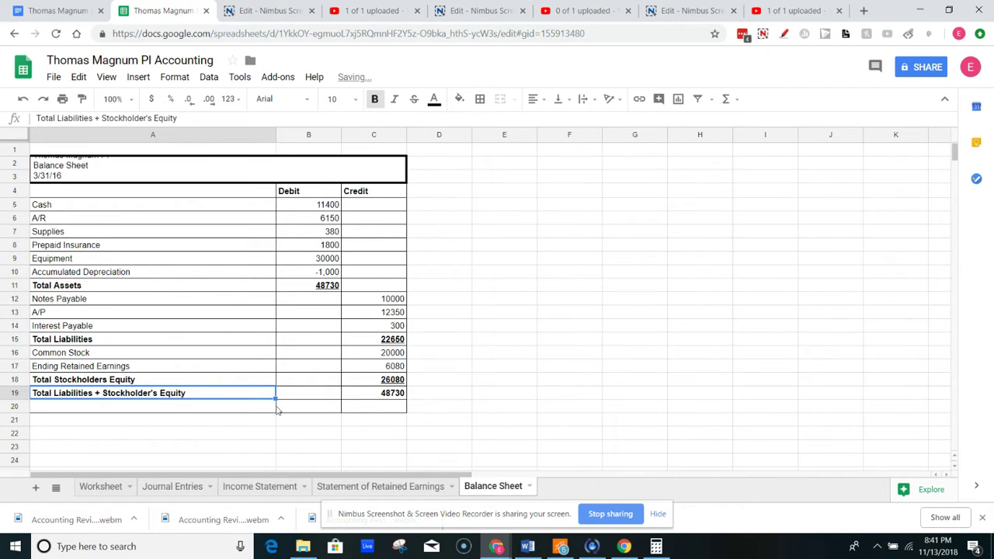
click(391, 397)
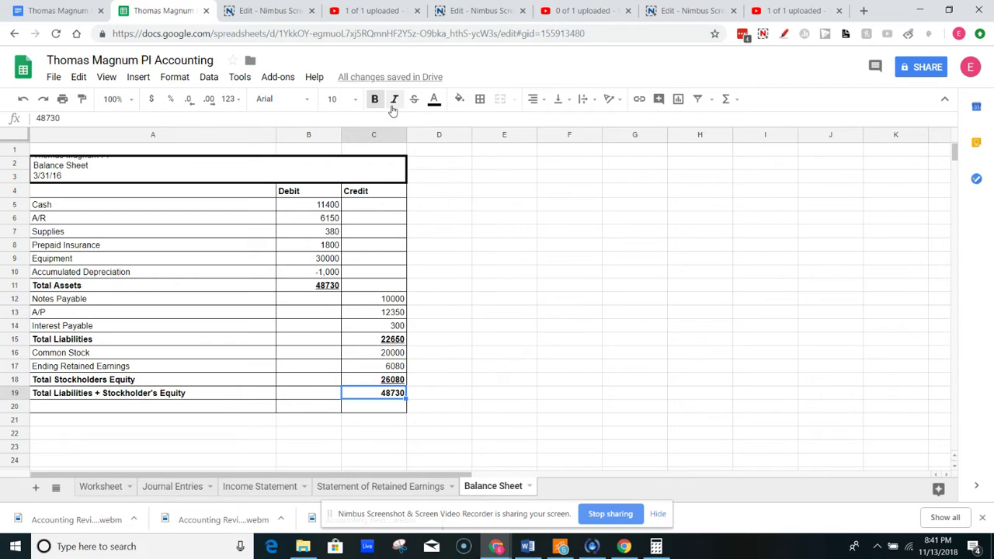
click(455, 350)
Step: Compare the Total Assets figure in B11 with the liabilities plus equity total in C19
click(324, 287)
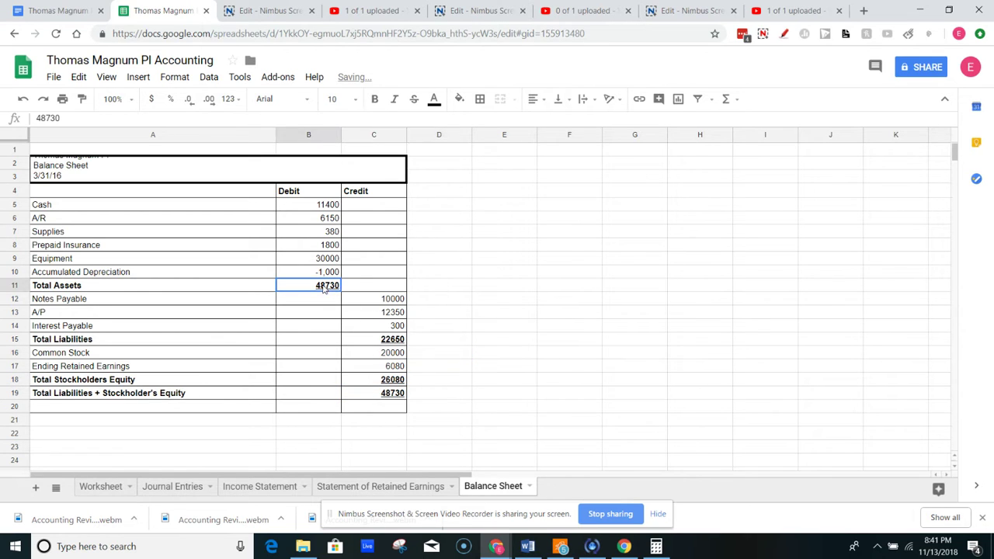
click(404, 398)
click(325, 287)
click(393, 398)
click(324, 287)
click(393, 397)
click(271, 181)
click(460, 302)
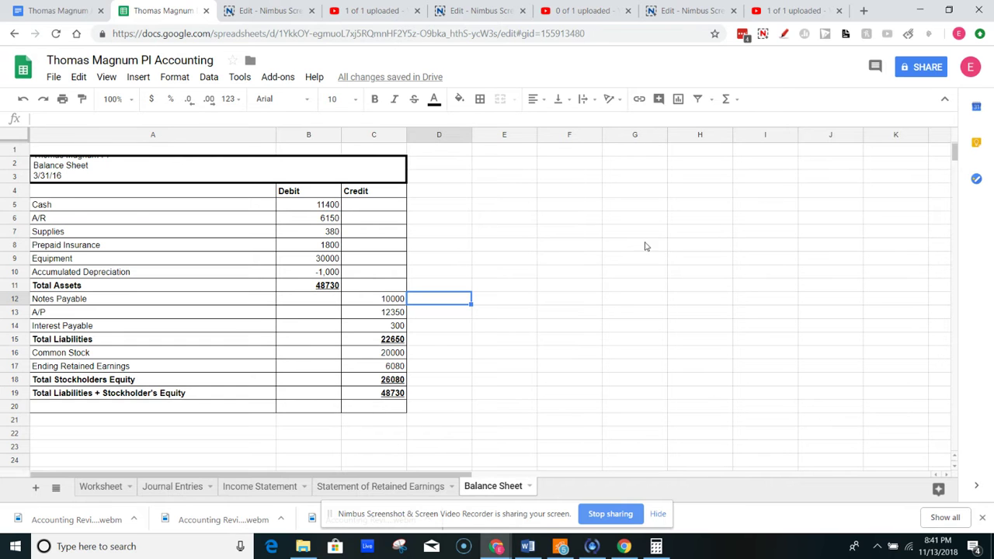
Step: Review the accounts and column figures on the Worksheet sheet, ending back on the Balance Sheet
click(105, 488)
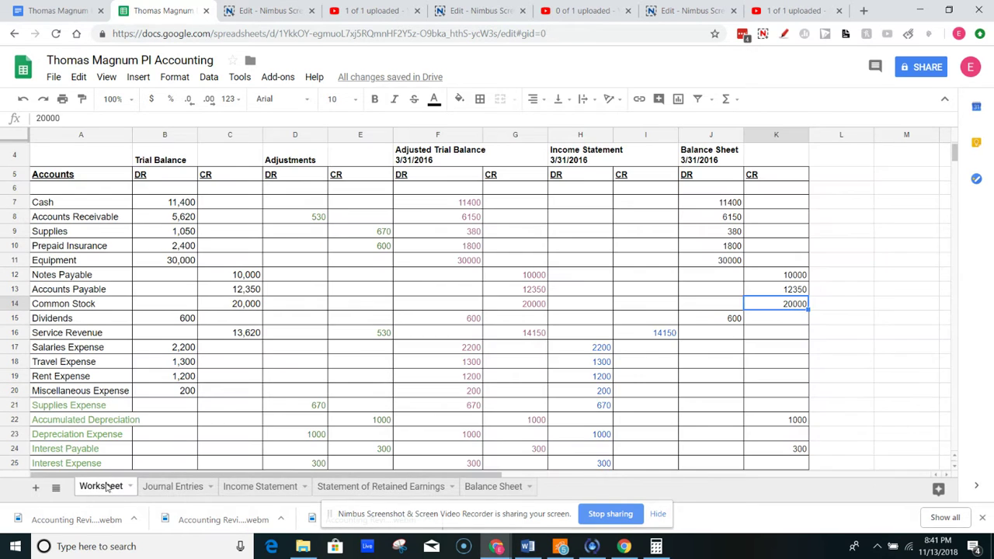
scroll(166, 303, down, 5)
scroll(165, 308, up, 6)
scroll(165, 308, up, 1)
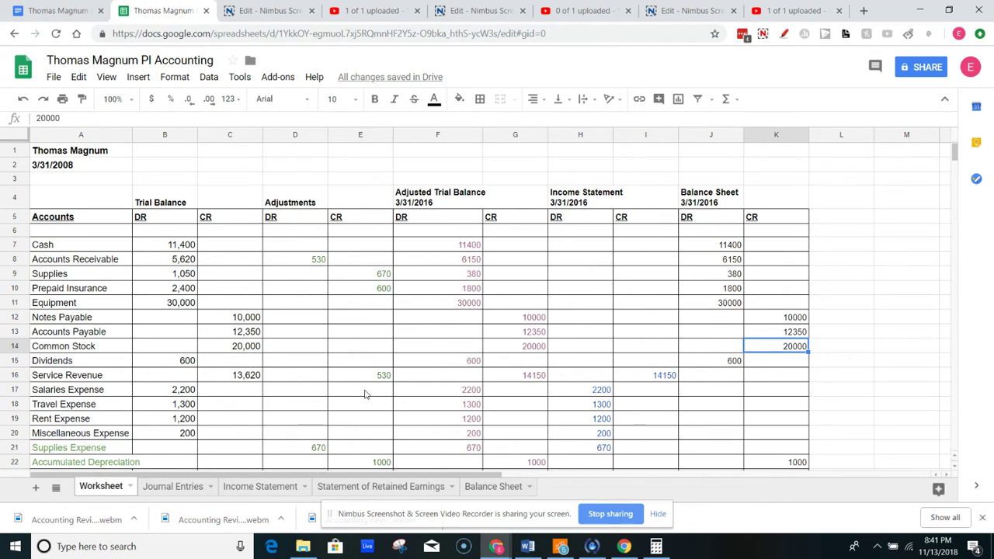
click(492, 489)
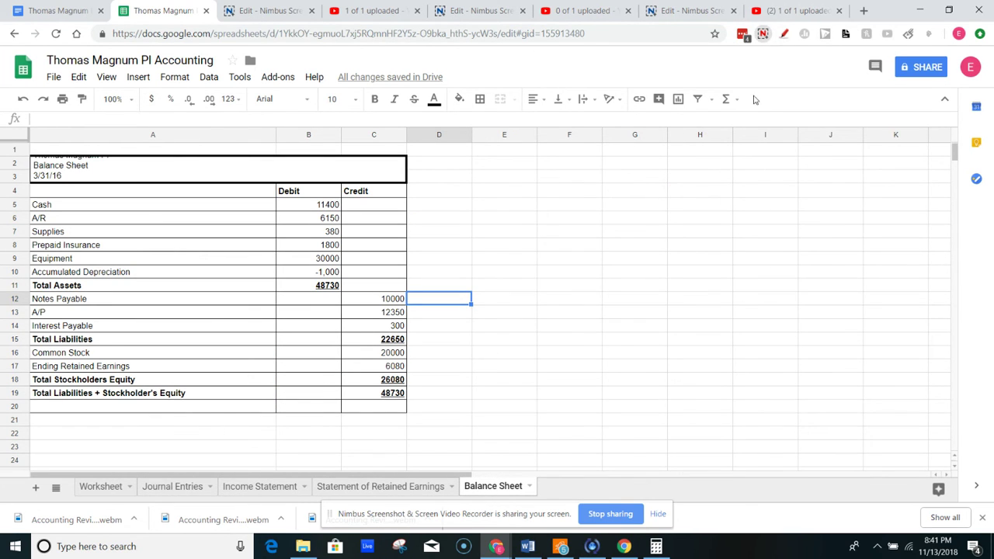